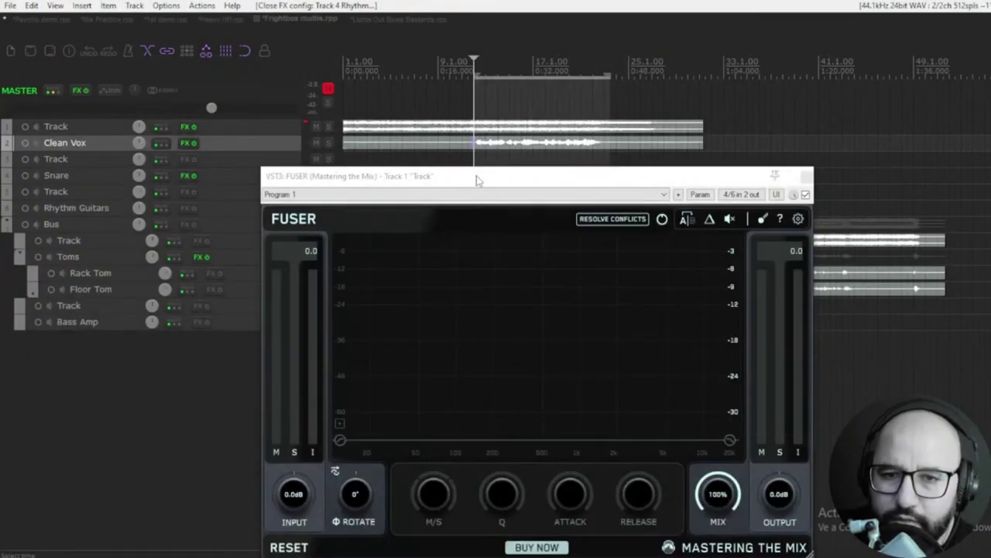
Reposition the FUSER window and try a -161° phase rotation, then return it to 0°
{"action": "left_click", "coordinate": [477, 178]}
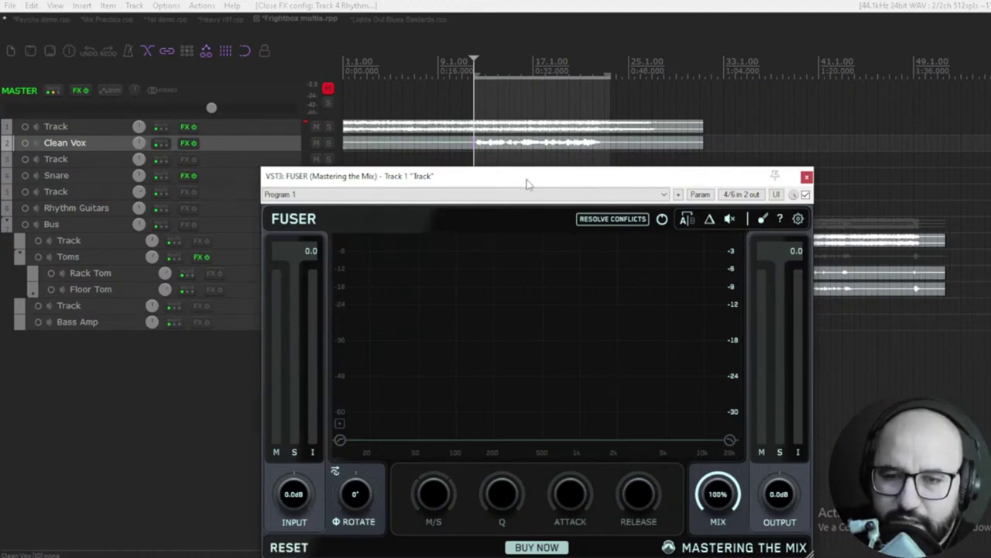
{"action": "left_click_drag", "start_coordinate": [535, 183], "coordinate": [542, 184]}
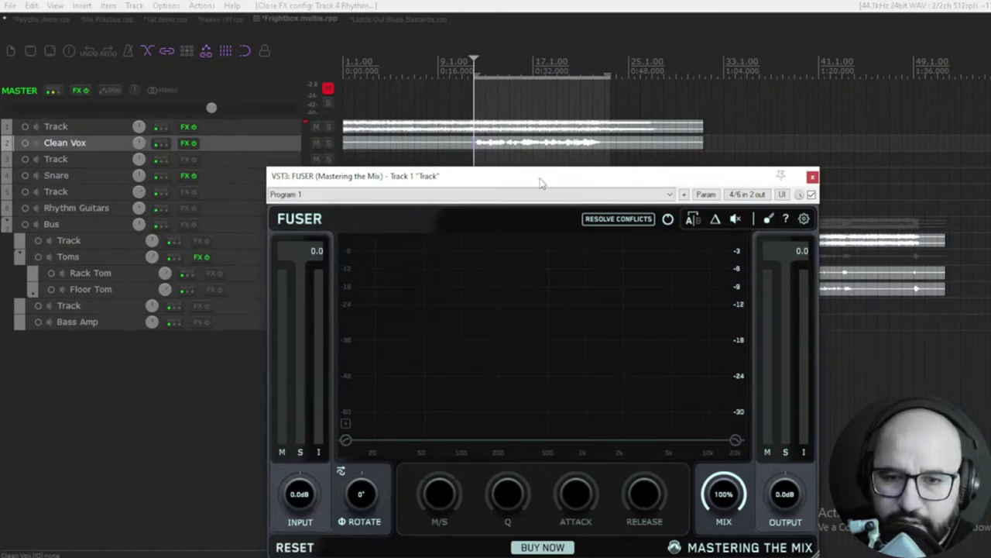
{"action": "left_click_drag", "start_coordinate": [542, 183], "coordinate": [539, 180]}
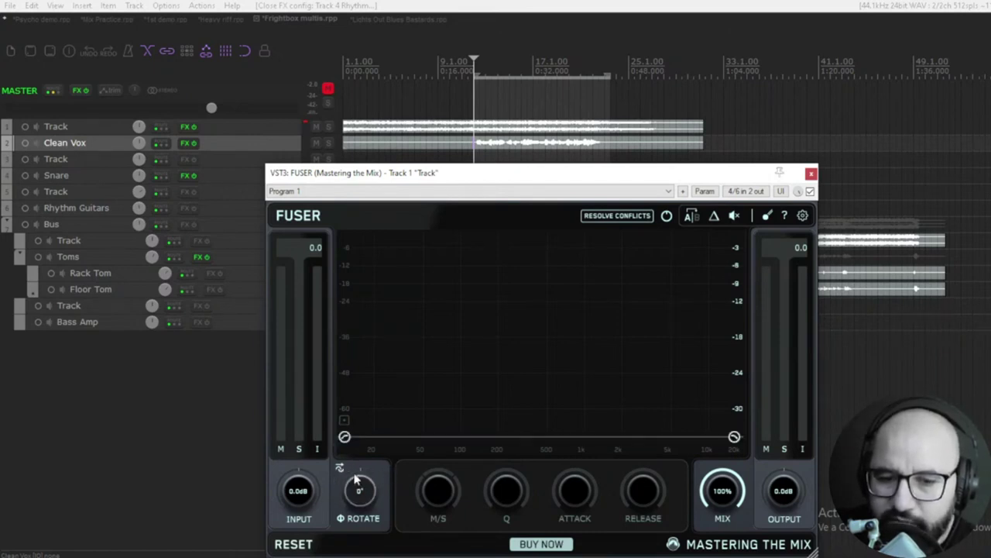
{"action": "left_click_drag", "start_coordinate": [357, 484], "coordinate": [353, 237]}
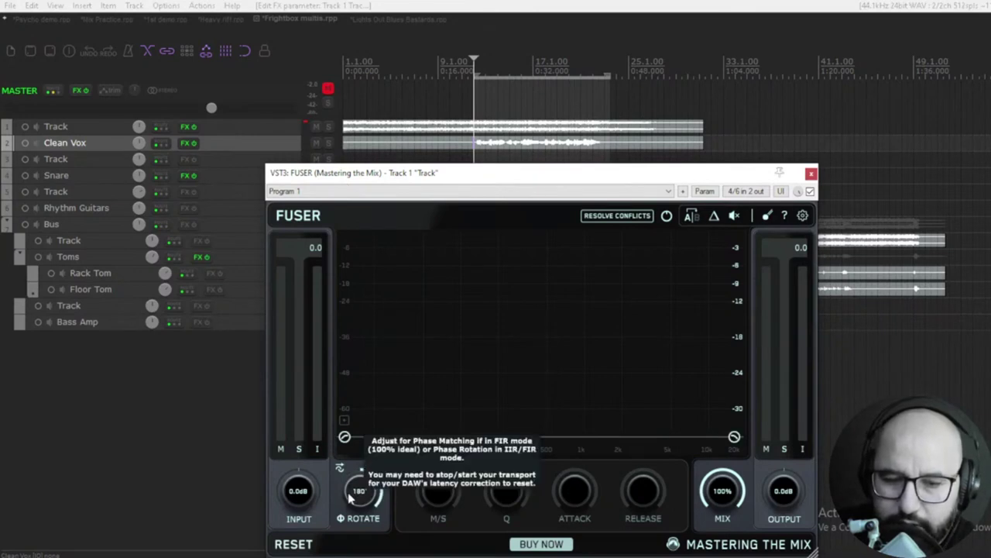
{"action": "left_click_drag", "start_coordinate": [350, 499], "coordinate": [433, 393]}
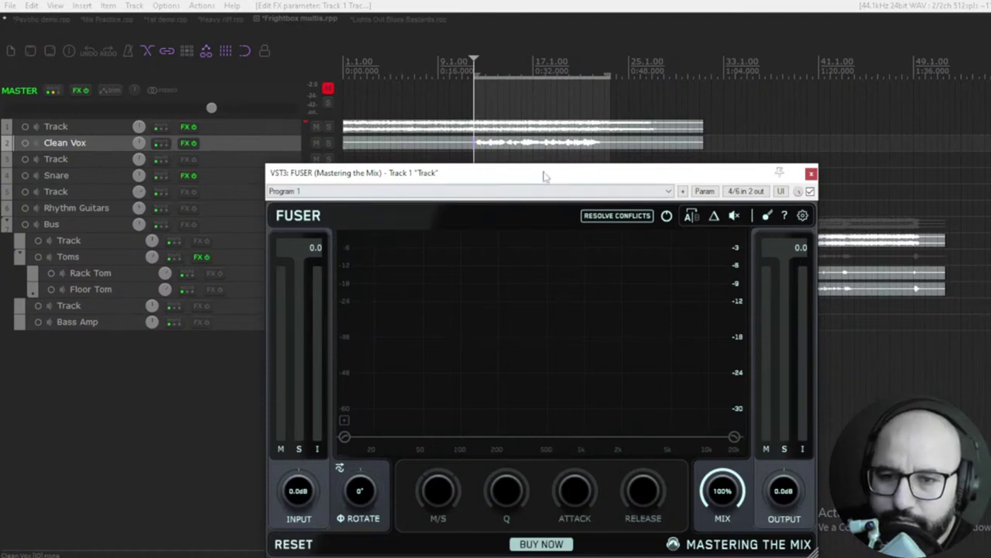
Nudge the FUSER window into its final position
{"action": "left_click_drag", "start_coordinate": [543, 175], "coordinate": [544, 172]}
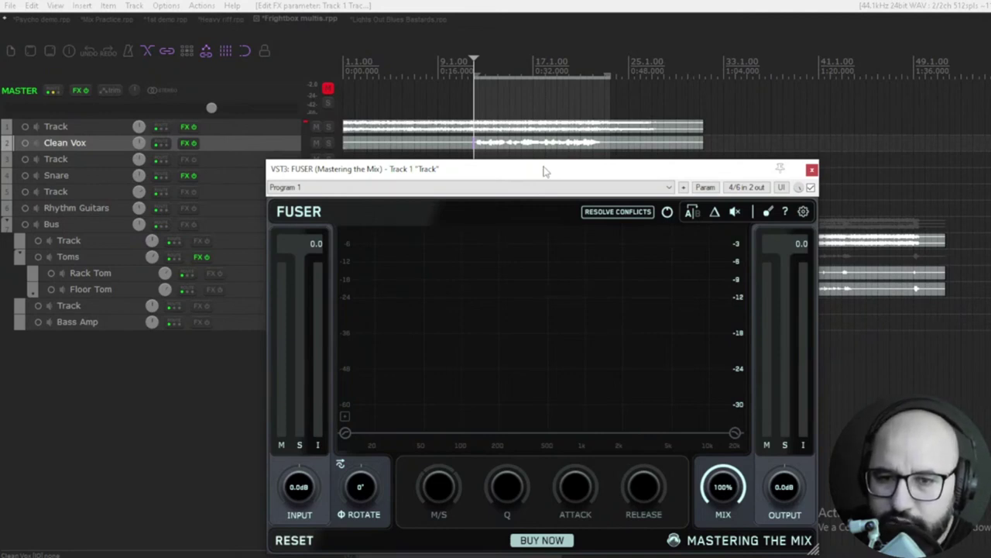
{"action": "left_click_drag", "start_coordinate": [545, 171], "coordinate": [555, 168]}
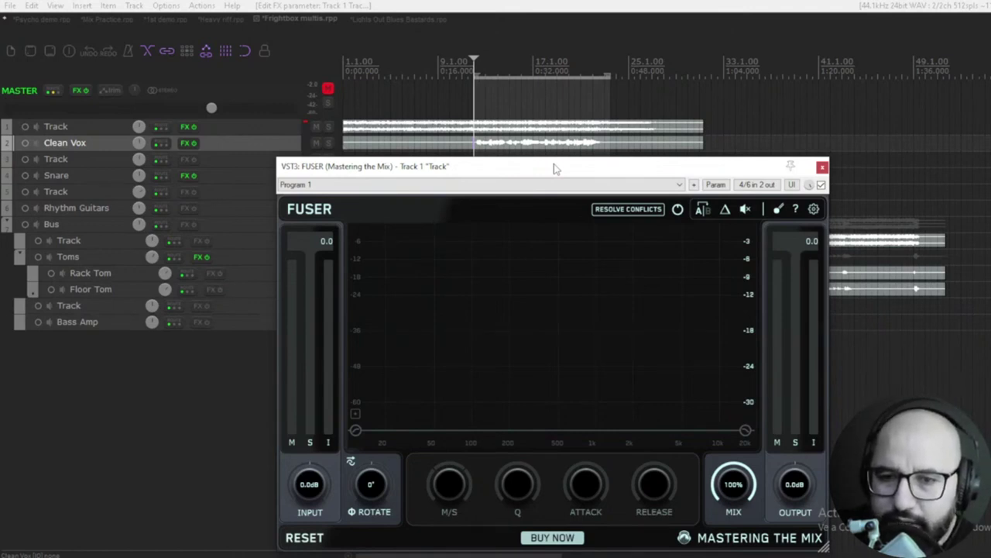
{"action": "left_click_drag", "start_coordinate": [554, 168], "coordinate": [554, 165]}
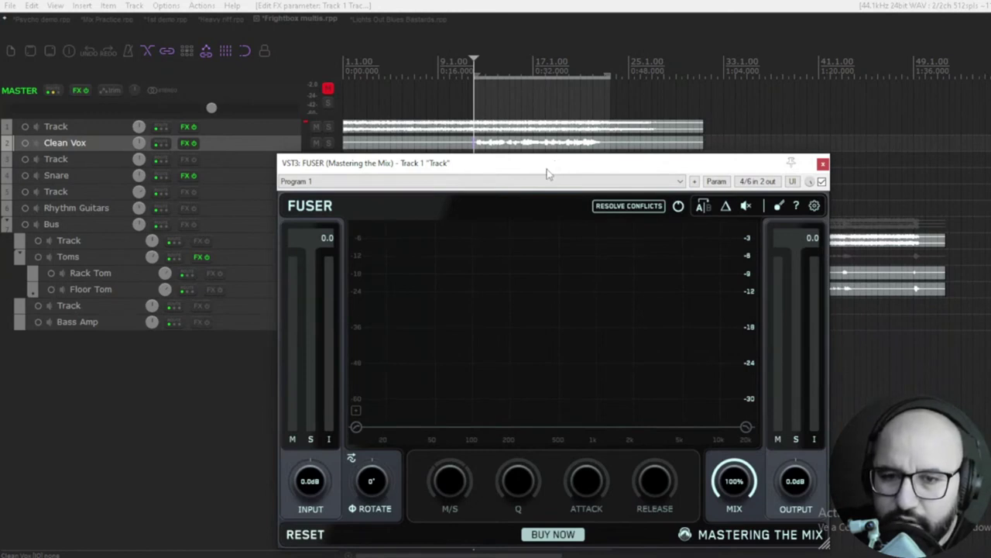
{"action": "left_click_drag", "start_coordinate": [543, 161], "coordinate": [547, 162]}
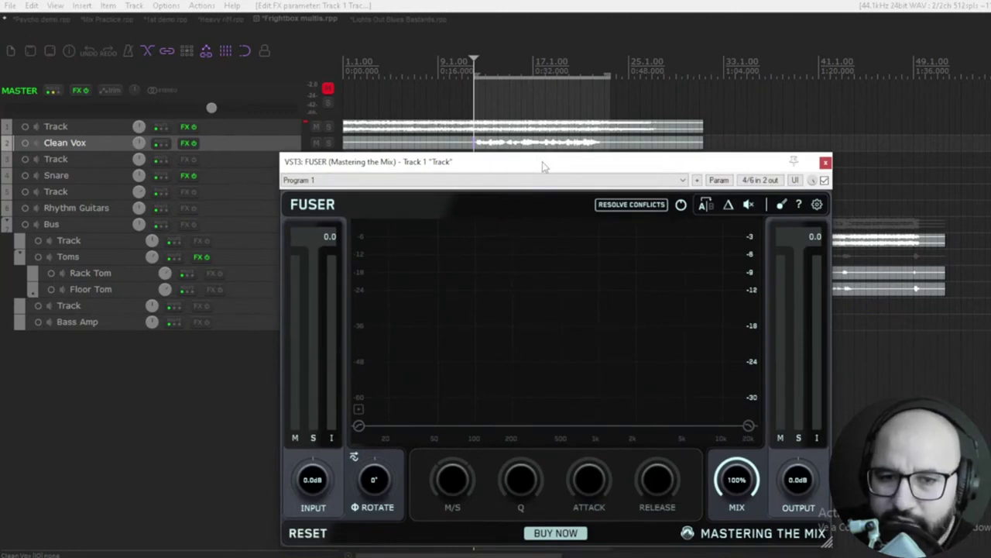
{"action": "left_click_drag", "start_coordinate": [542, 162], "coordinate": [541, 165]}
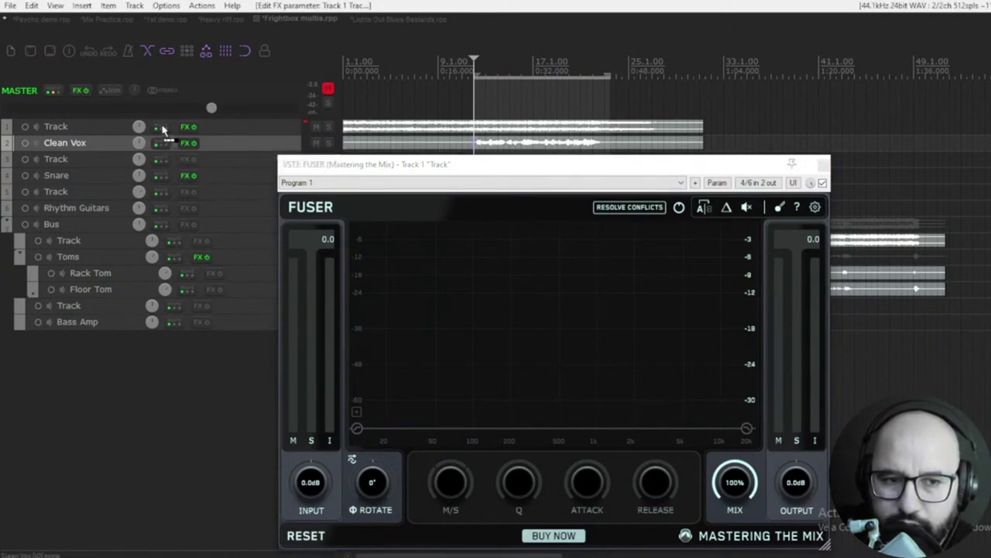
Send Clean Vox to Track 1 on channels 3/4 and close the send settings
{"action": "left_click_drag", "start_coordinate": [163, 130], "coordinate": [161, 127]}
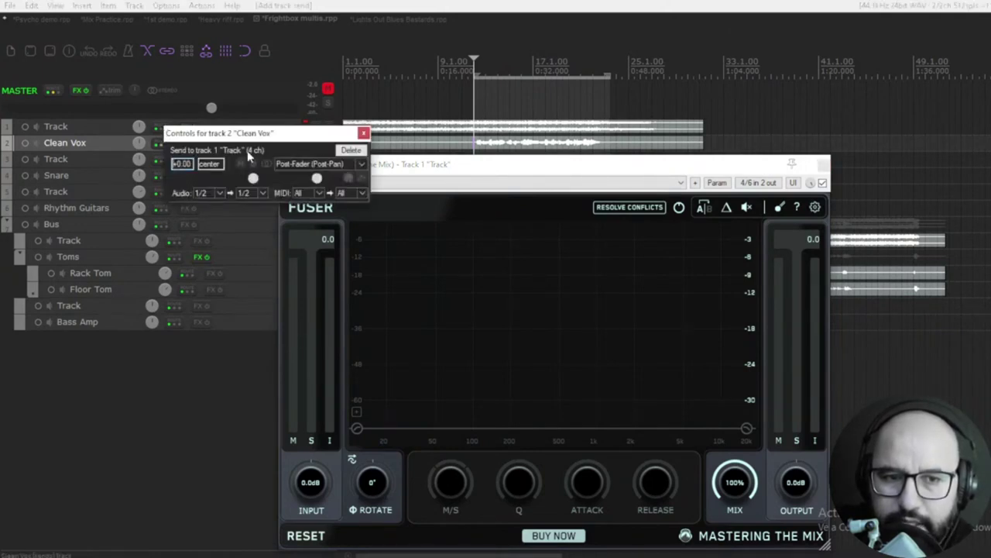
{"action": "left_click", "coordinate": [263, 195]}
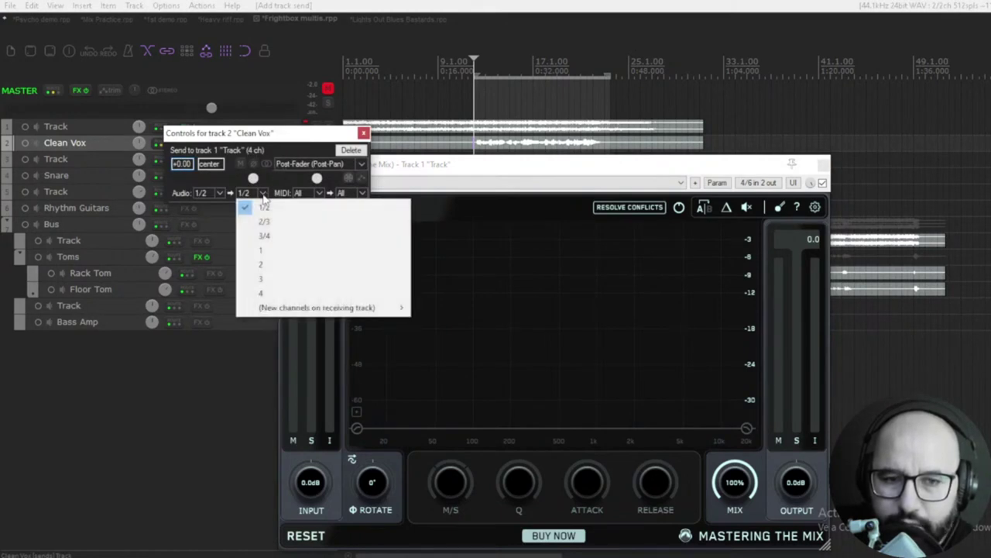
{"action": "left_click", "coordinate": [265, 236]}
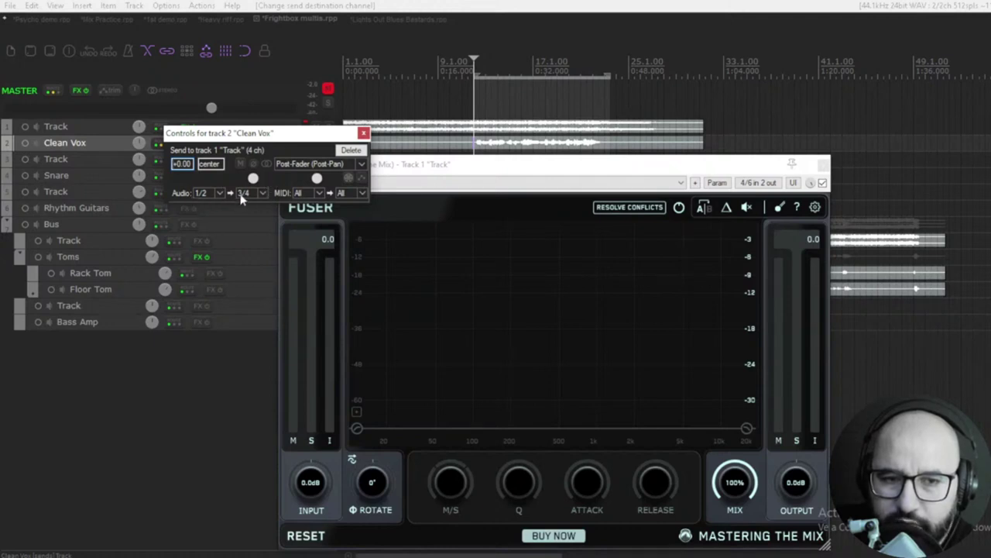
{"action": "left_click", "coordinate": [262, 196]}
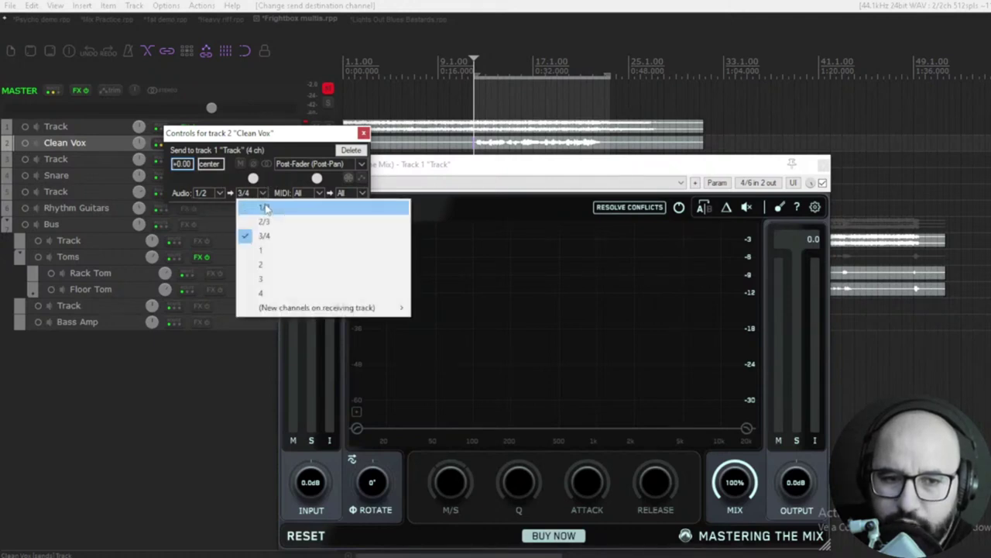
{"action": "left_click", "coordinate": [271, 183]}
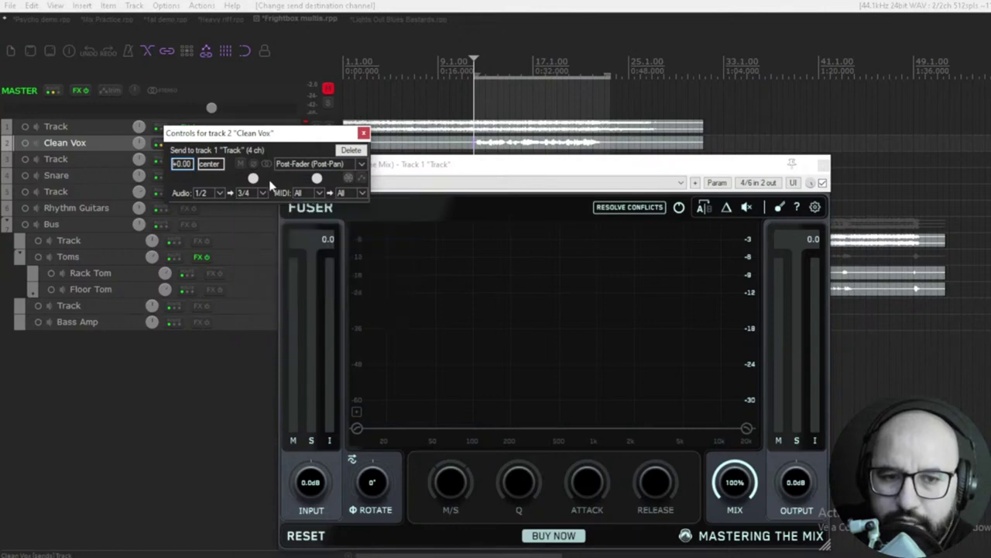
{"action": "left_click", "coordinate": [363, 133]}
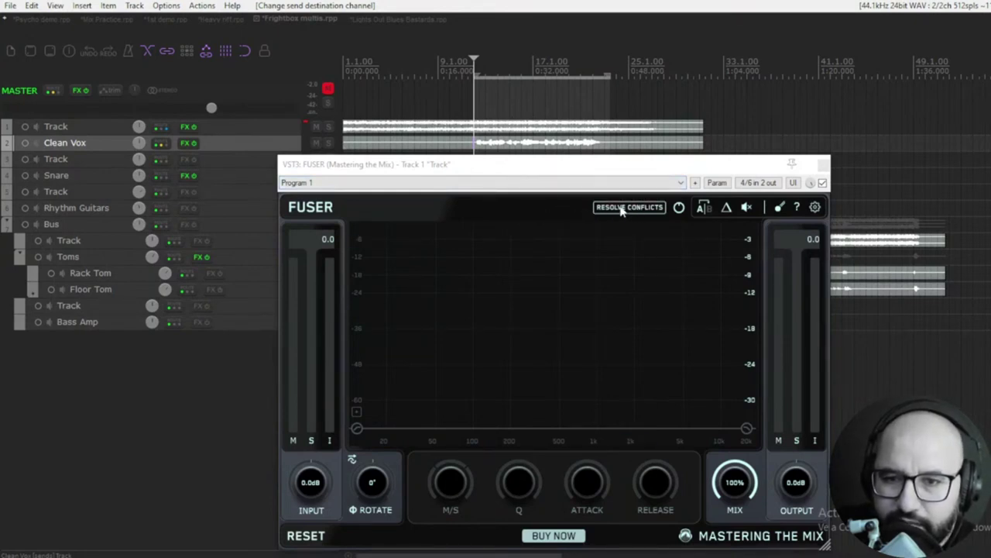
{"action": "left_click_drag", "start_coordinate": [601, 178], "coordinate": [597, 172]}
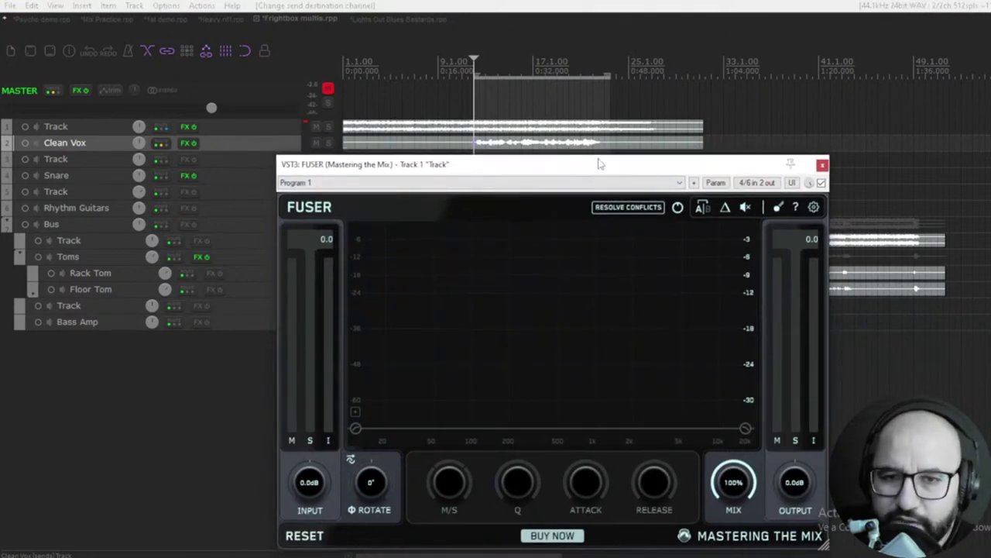
Start playback so FUSER plots Track 1 against the Clean Vox sidechain
{"action": "key", "text": "space"}
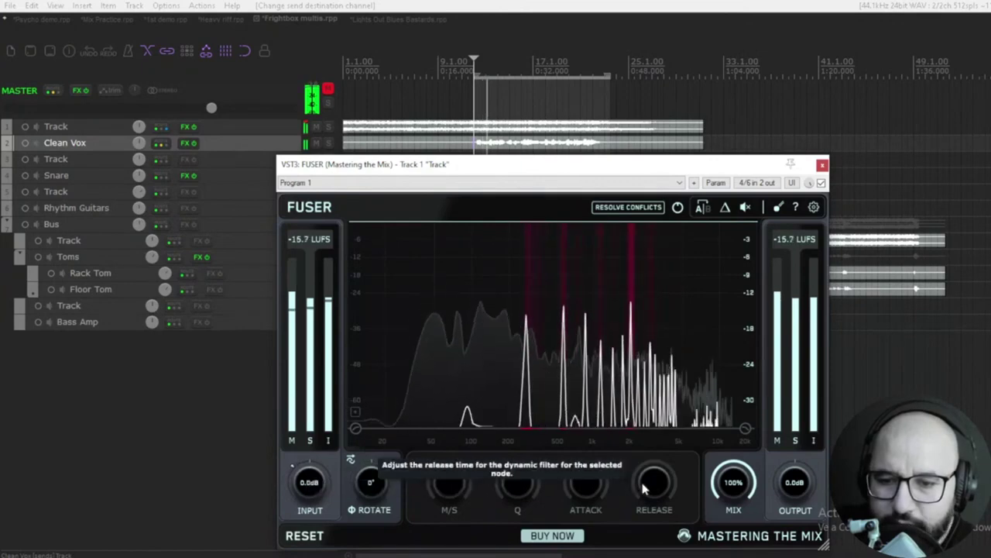
Lower FUSER's mix to 78%, briefly audition the delta signal, then restart playback
{"action": "left_click_drag", "start_coordinate": [734, 481], "coordinate": [730, 431]}
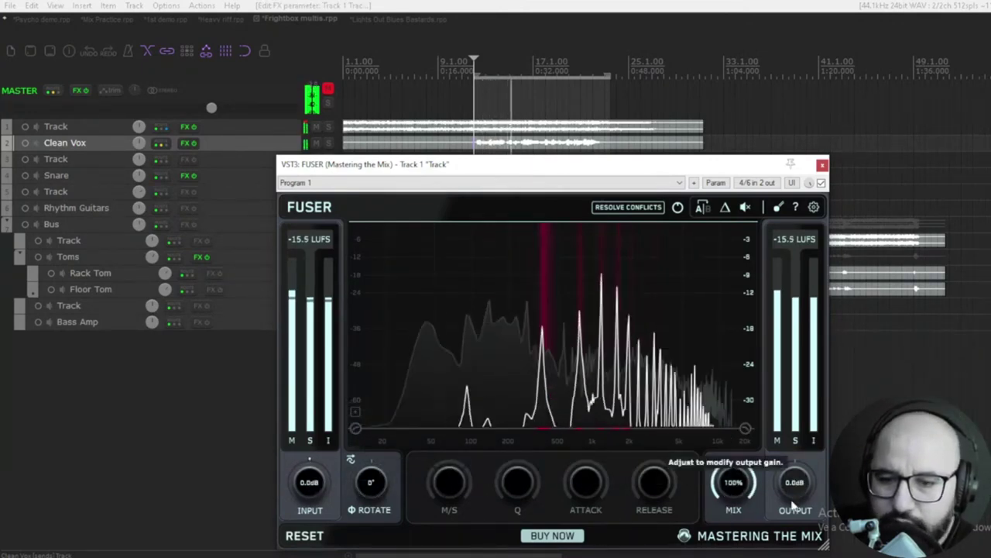
{"action": "left_click", "coordinate": [724, 209]}
{"action": "left_click", "coordinate": [724, 207]}
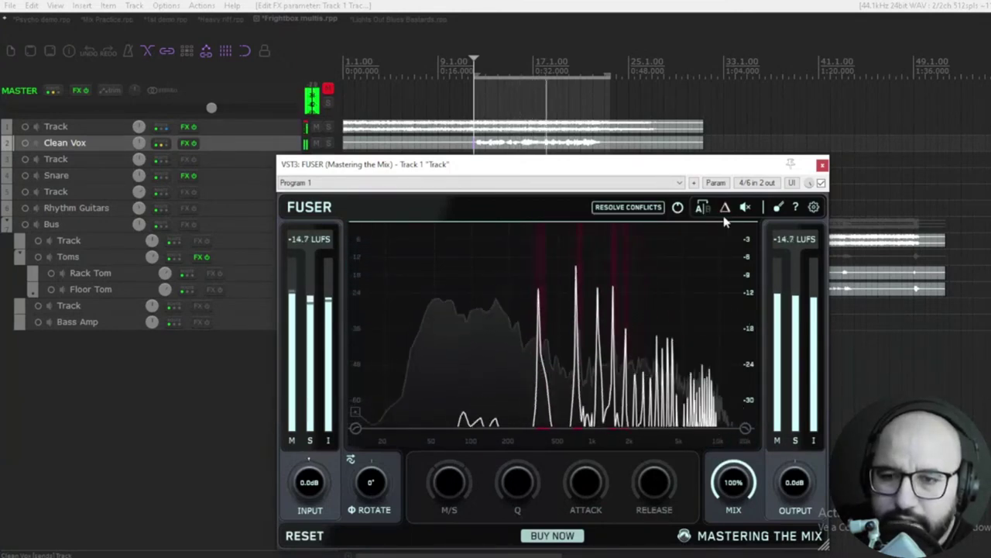
{"action": "key", "text": "space"}
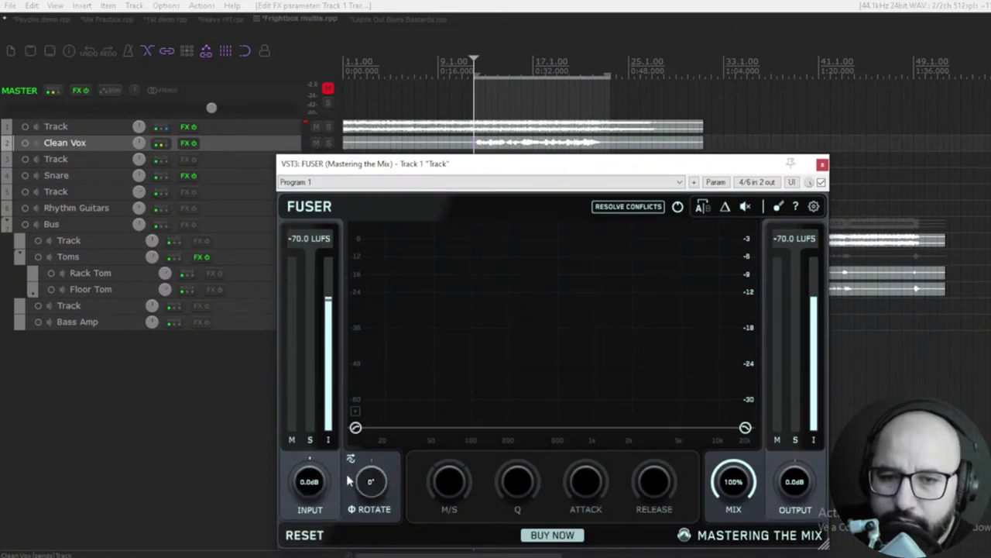
{"action": "key", "text": "space"}
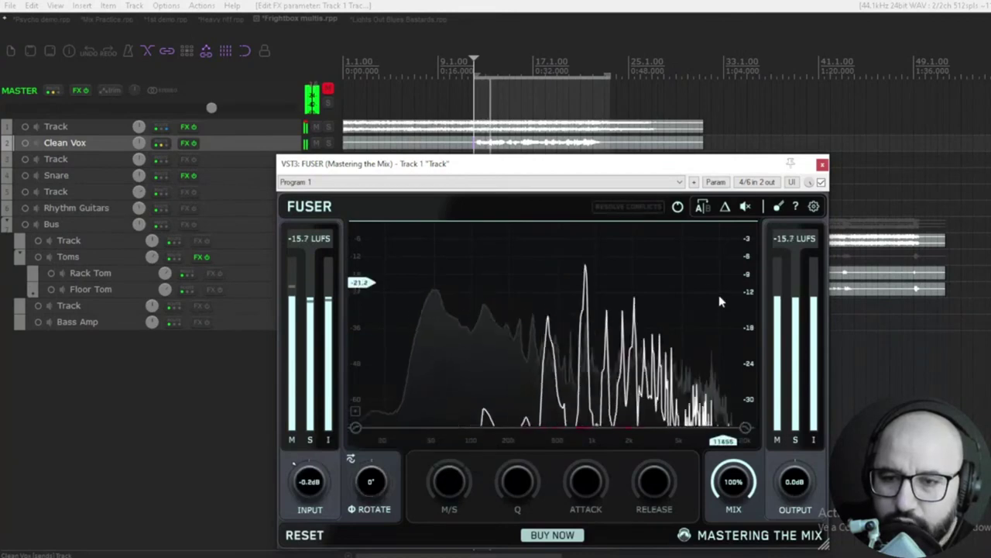
{"action": "left_click", "coordinate": [678, 208]}
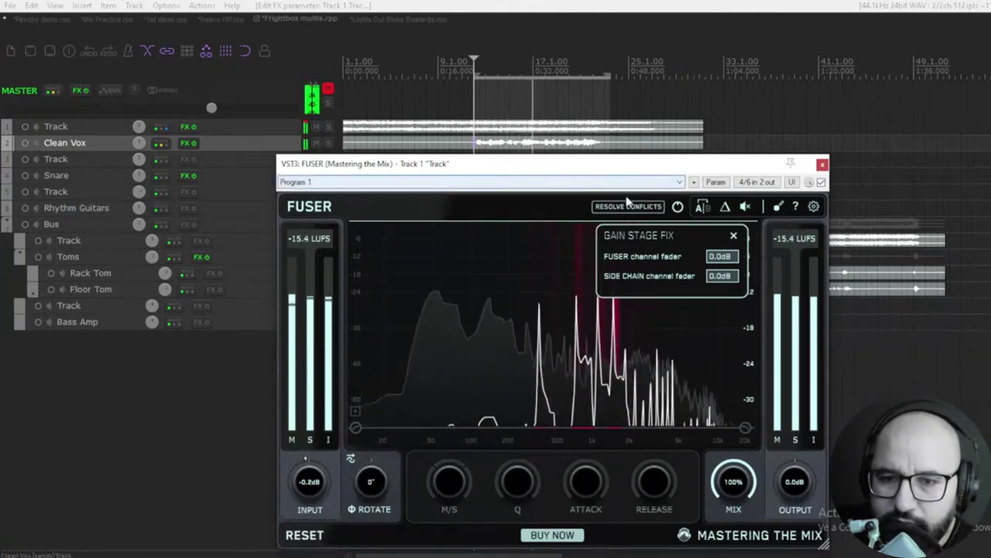
{"action": "left_click", "coordinate": [734, 235]}
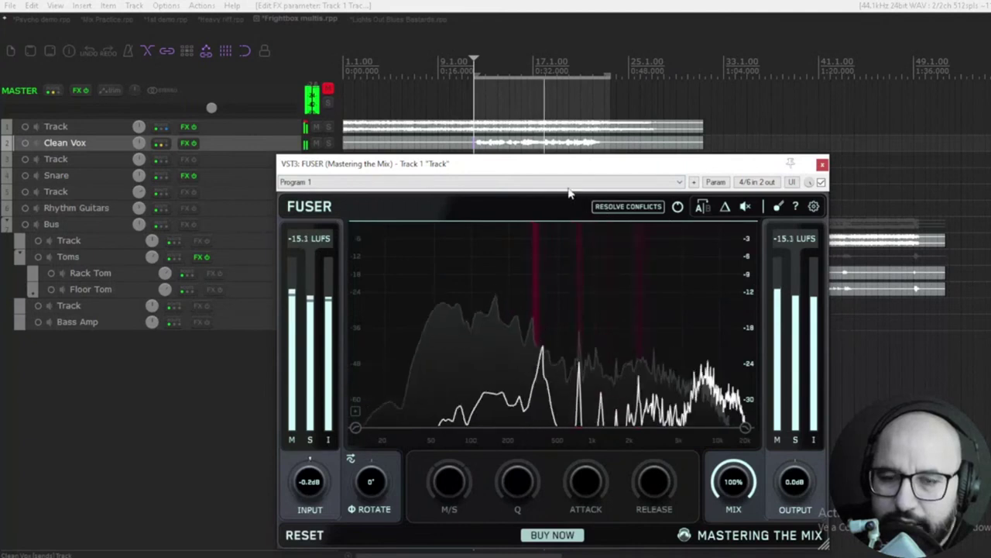
Unmute the master, bypass FUSER, and play the unprocessed track a few times
{"action": "key", "text": "space"}
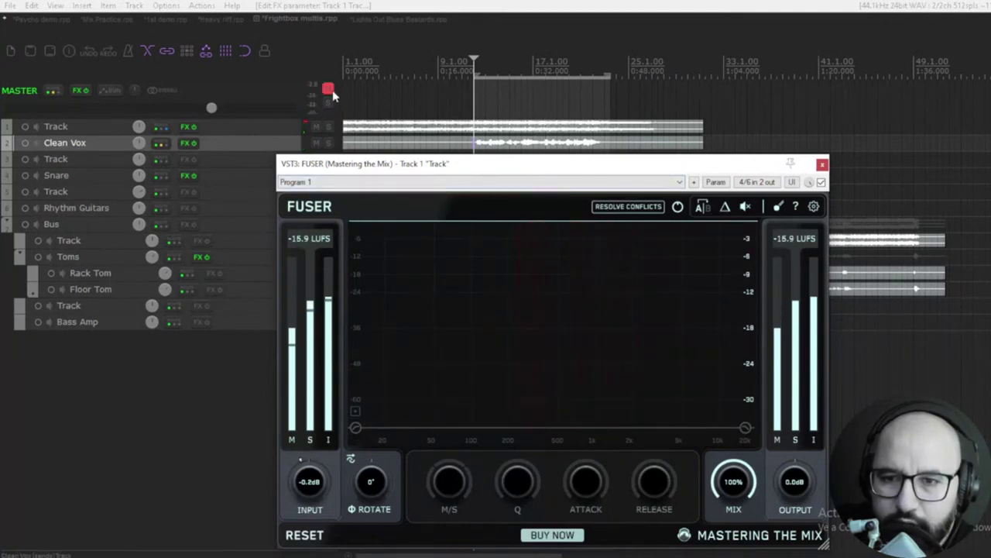
{"action": "left_click", "coordinate": [328, 89]}
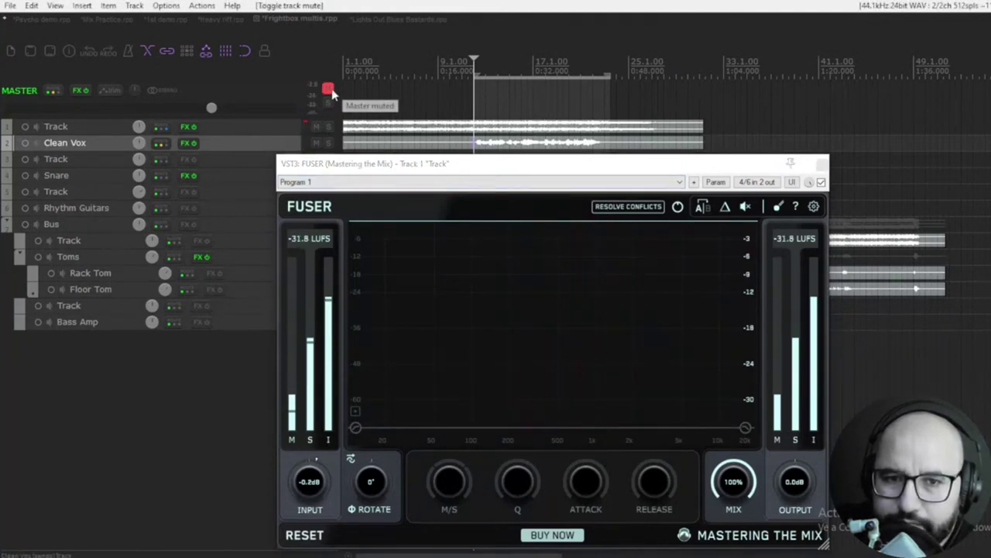
{"action": "left_click", "coordinate": [821, 182]}
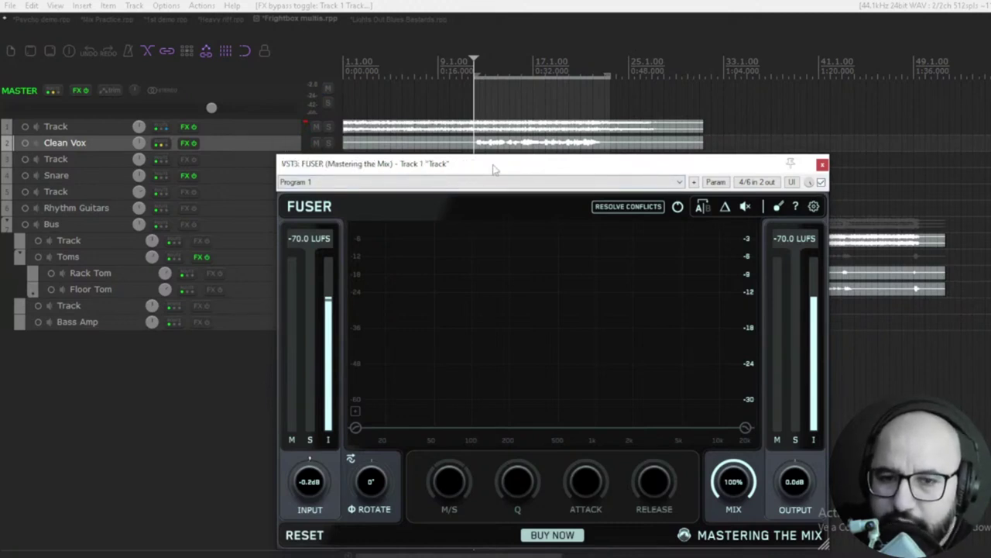
{"action": "mouse_move", "coordinate": [482, 275]}
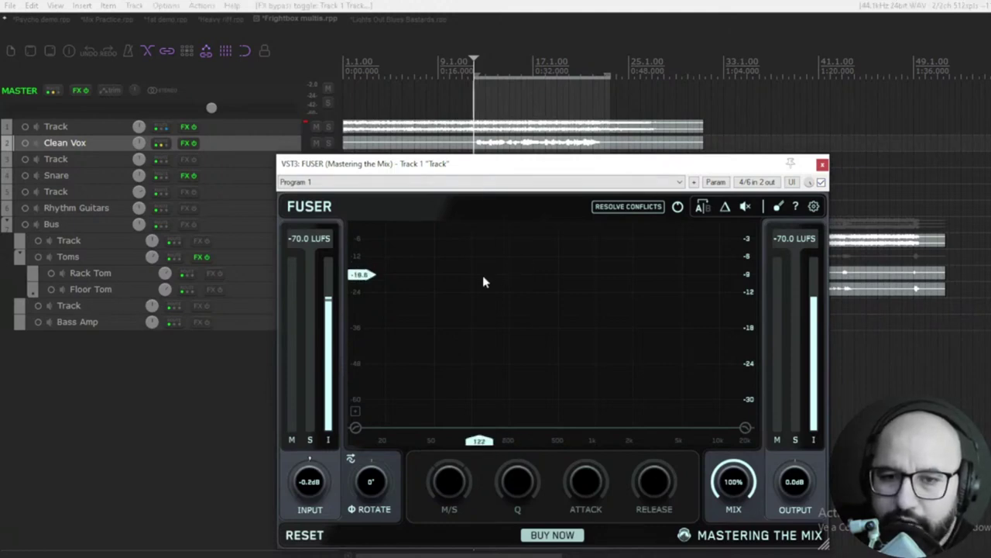
{"action": "key", "text": "space"}
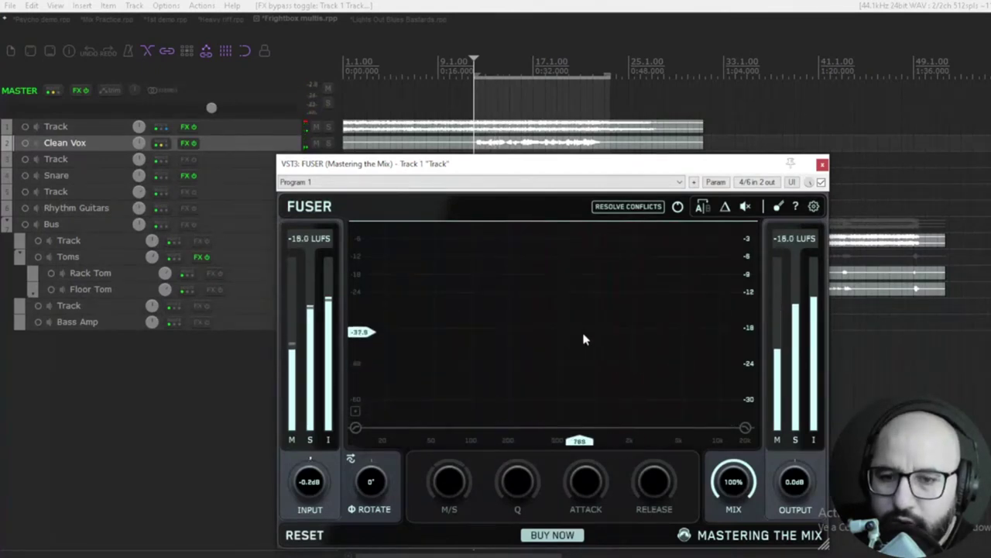
{"action": "key", "text": "space"}
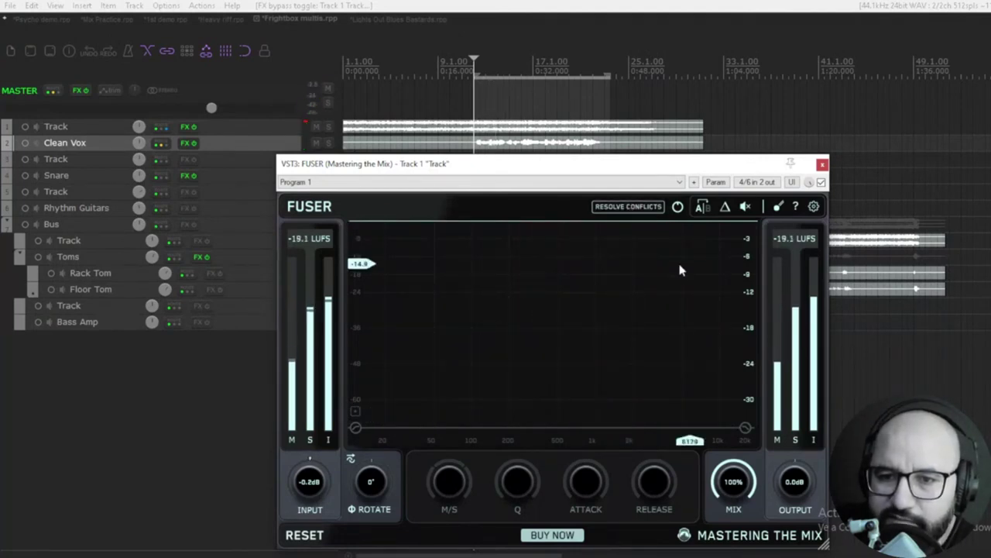
{"action": "key", "text": "space"}
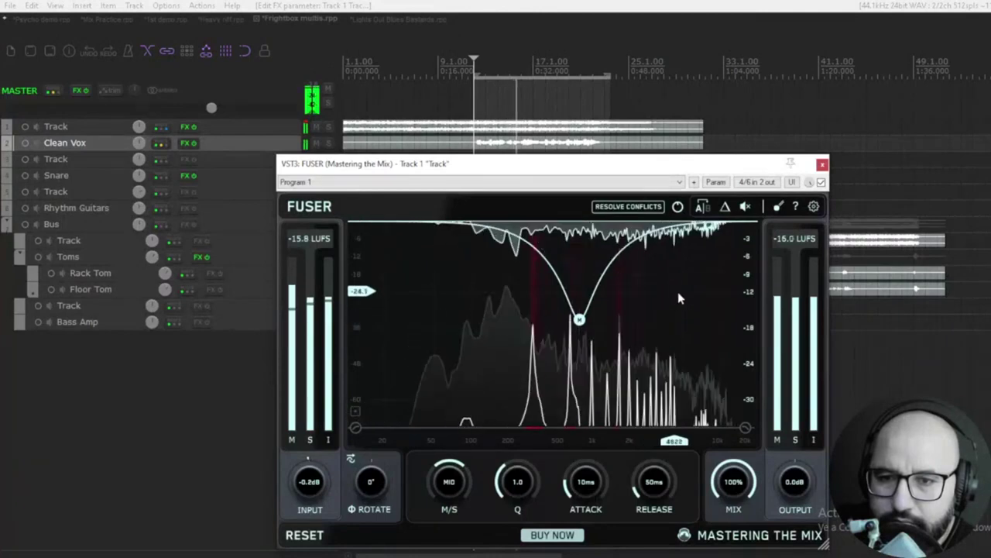
Move the conflict cut down to about 185 Hz and A/B it against the original 743 Hz cut
{"action": "key", "text": "space"}
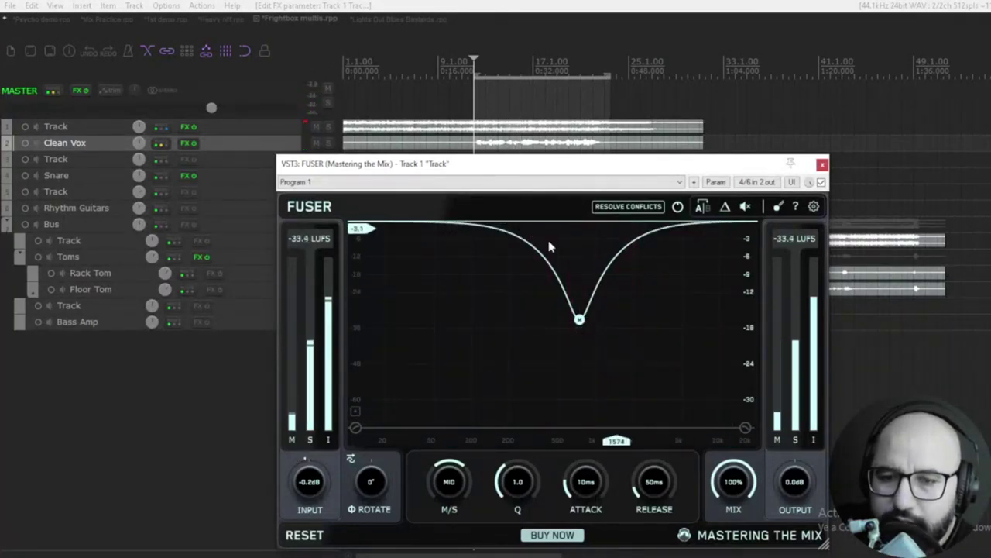
{"action": "key", "text": "space"}
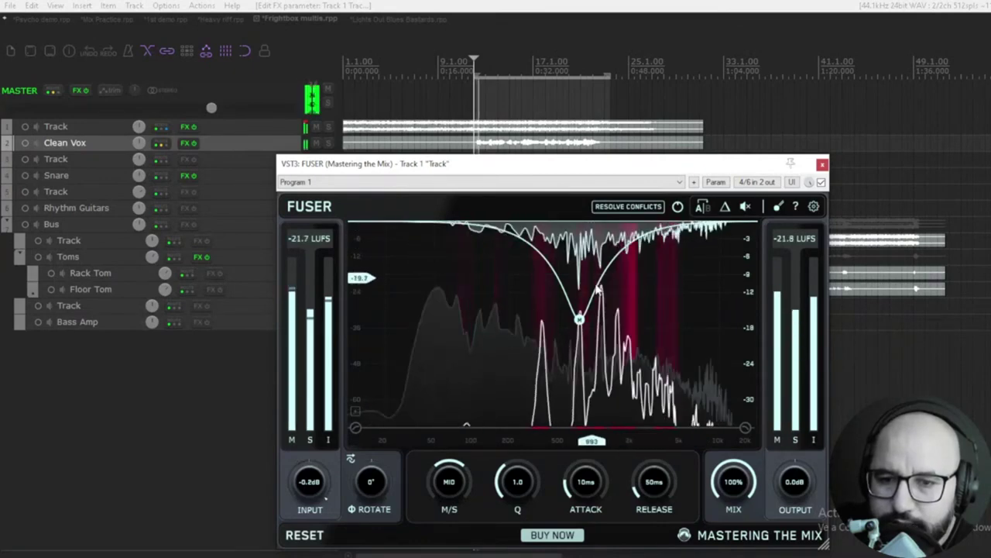
{"action": "mouse_move", "coordinate": [580, 322]}
{"action": "key", "text": "space"}
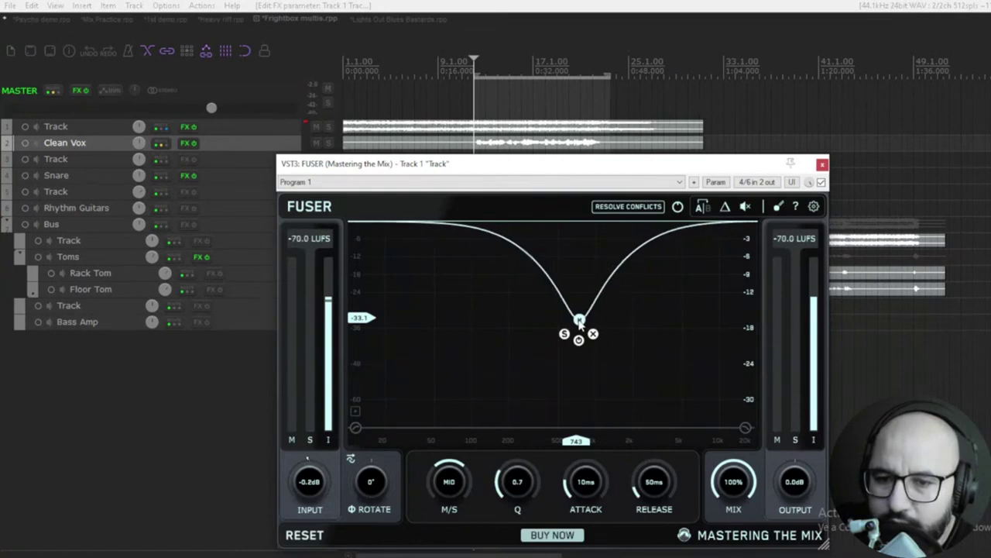
{"action": "left_click", "coordinate": [510, 276]}
{"action": "left_click_drag", "start_coordinate": [509, 280], "coordinate": [505, 296]}
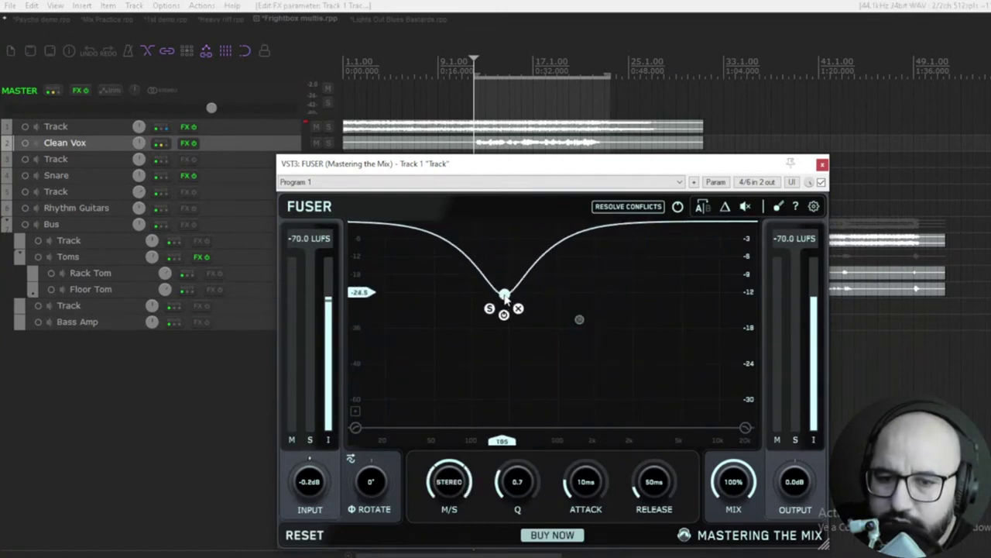
{"action": "left_click", "coordinate": [580, 320]}
{"action": "left_click", "coordinate": [504, 294]}
{"action": "key", "text": "space"}
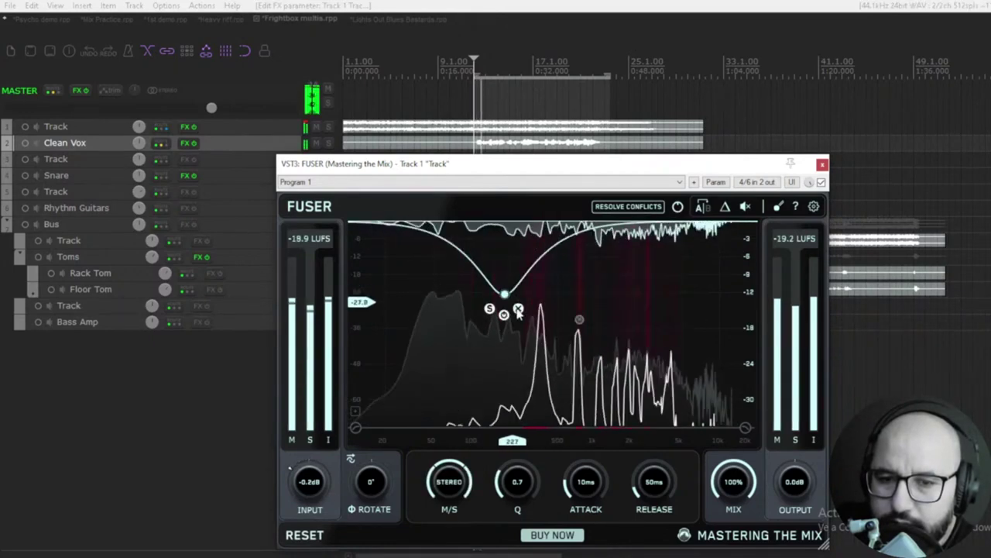
Restore the 743 Hz cut and compare Track 1 with FUSER bypassed and active
{"action": "left_click", "coordinate": [580, 320]}
{"action": "mouse_move", "coordinate": [563, 334]}
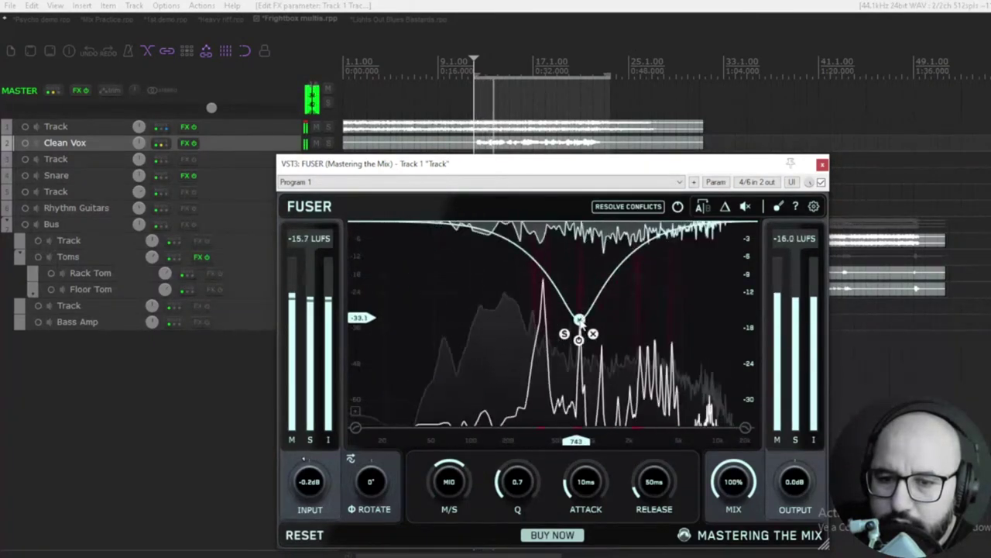
{"action": "key", "text": "space"}
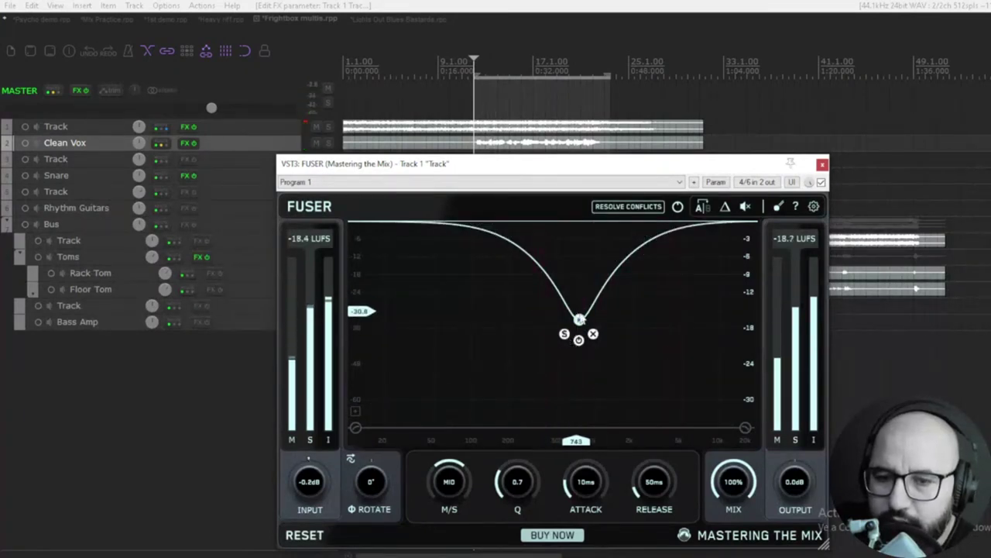
{"action": "key", "text": "space"}
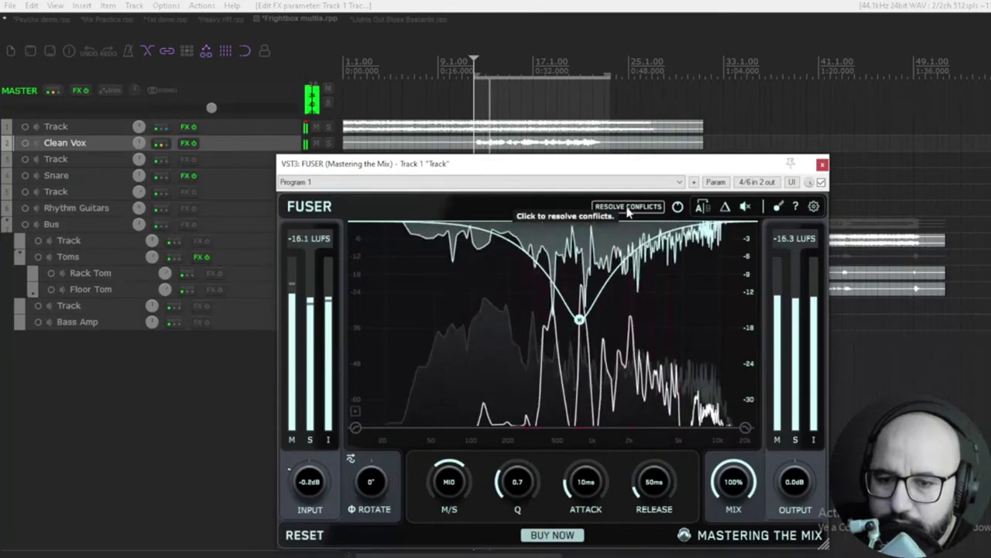
{"action": "left_click", "coordinate": [821, 182]}
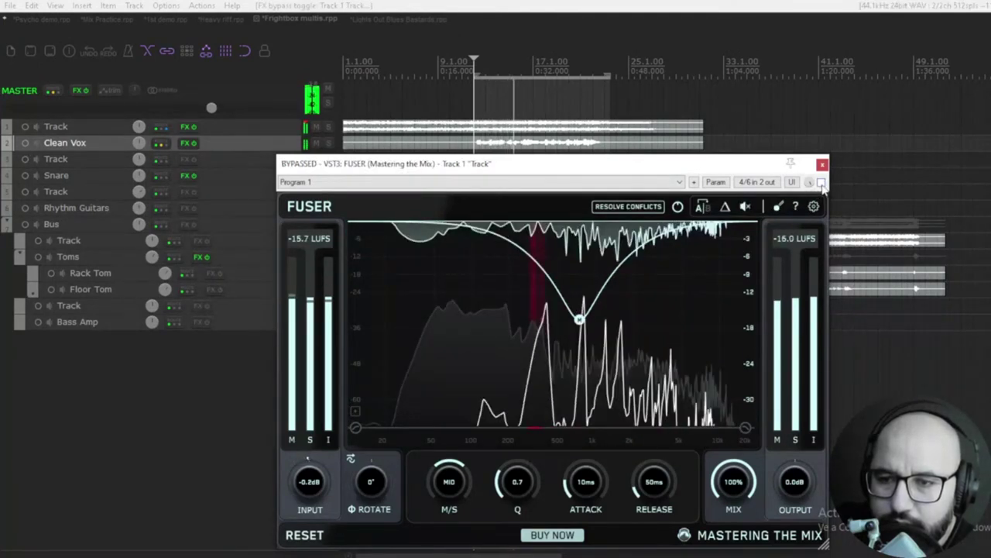
{"action": "left_click", "coordinate": [821, 182]}
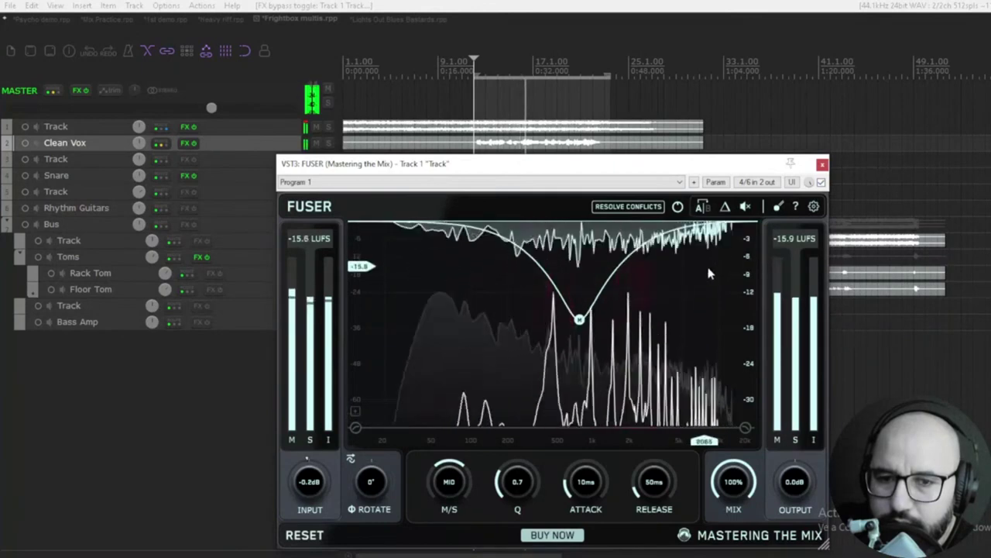
{"action": "key", "text": "space"}
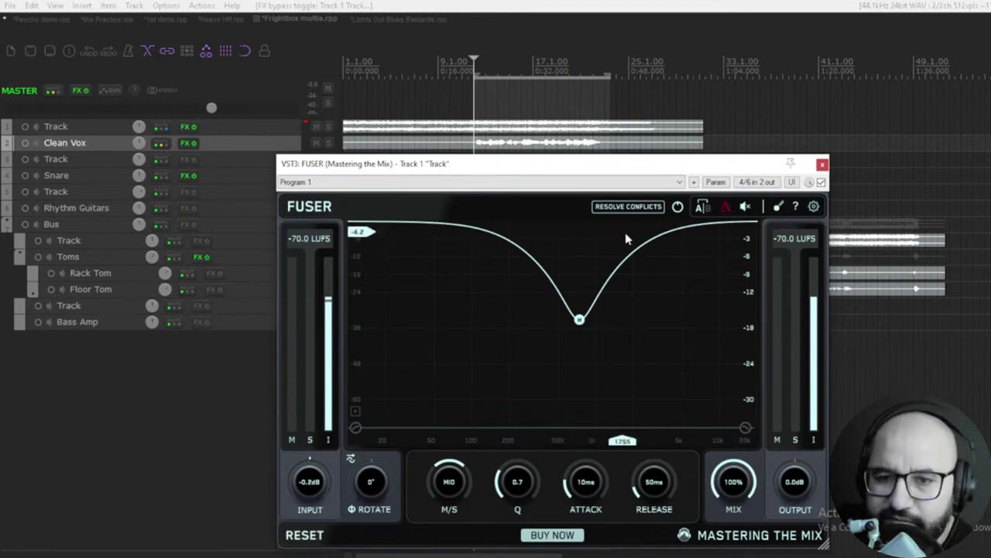
Widen the 743 Hz cut to Q 0.4 and add a second cut near 87 Hz at -7 dB
{"action": "key", "text": "space"}
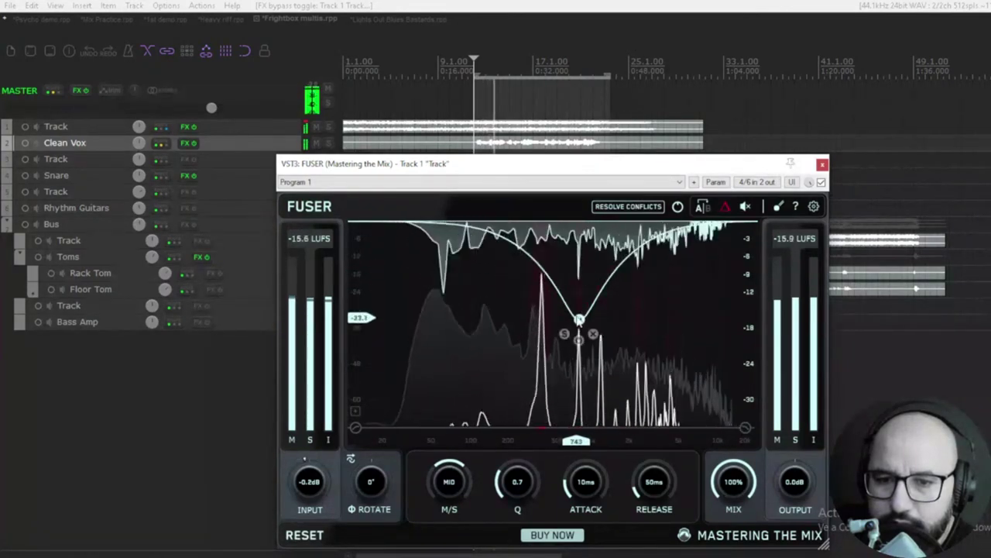
{"action": "scroll", "coordinate": [579, 319], "scroll_direction": "down", "scroll_amount": 3}
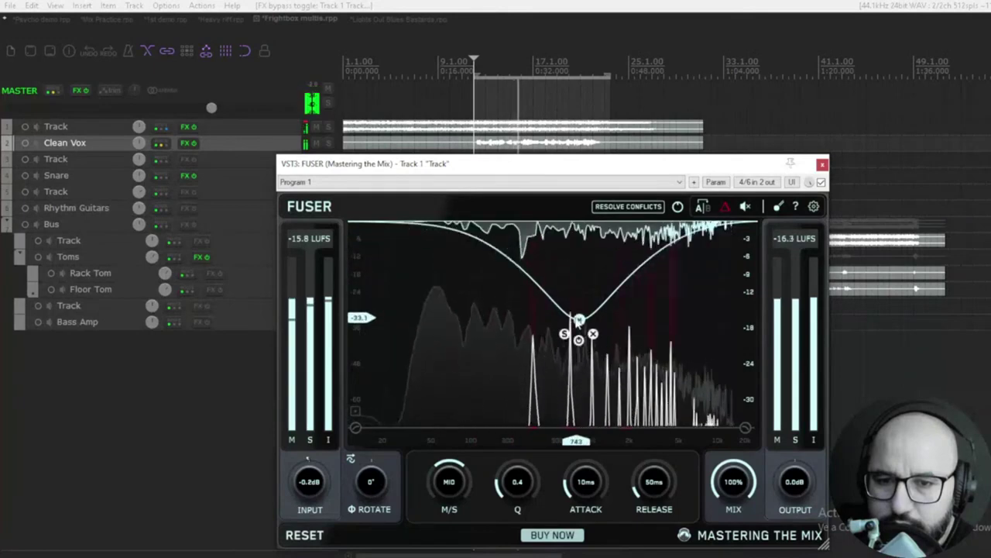
{"action": "double_click", "coordinate": [450, 257]}
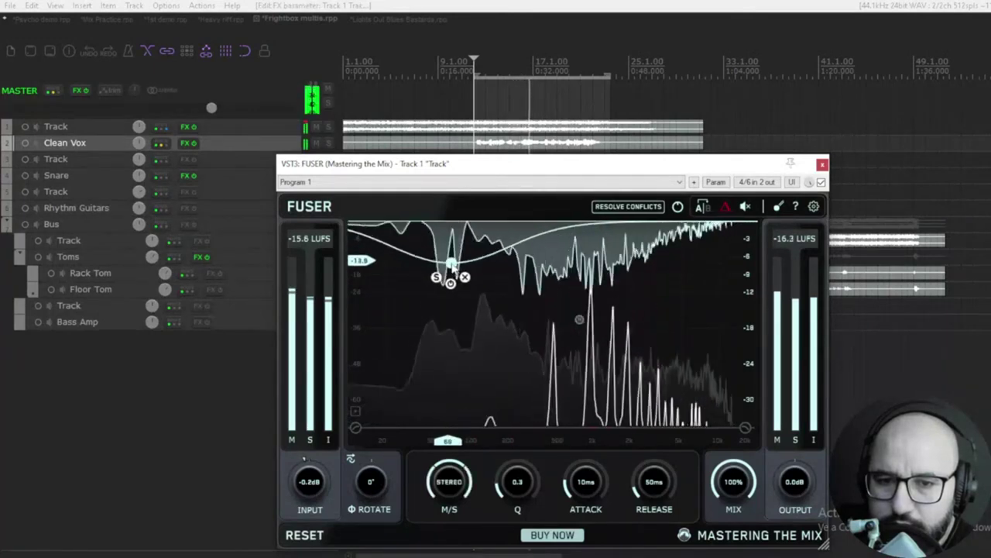
{"action": "left_click_drag", "start_coordinate": [453, 265], "coordinate": [462, 244]}
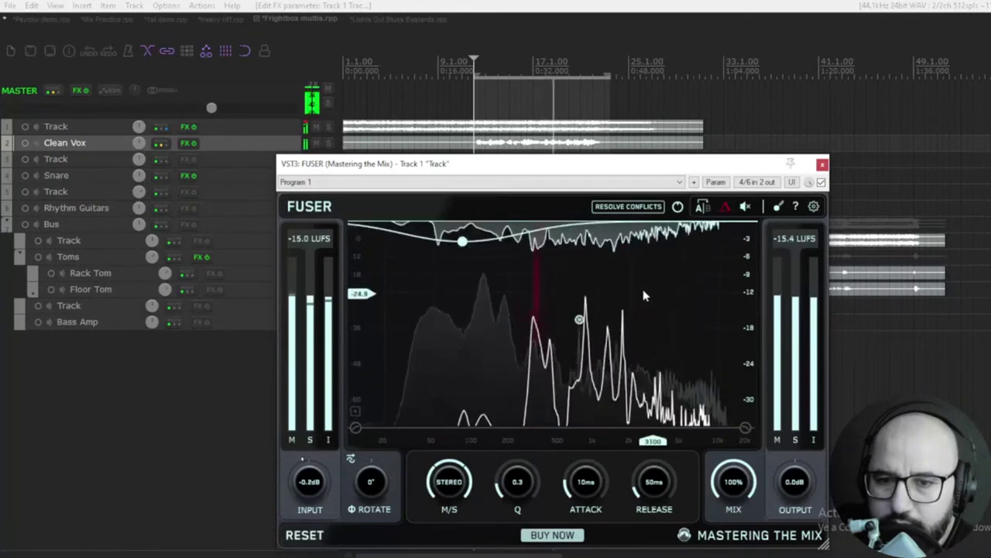
{"action": "left_click", "coordinate": [580, 319]}
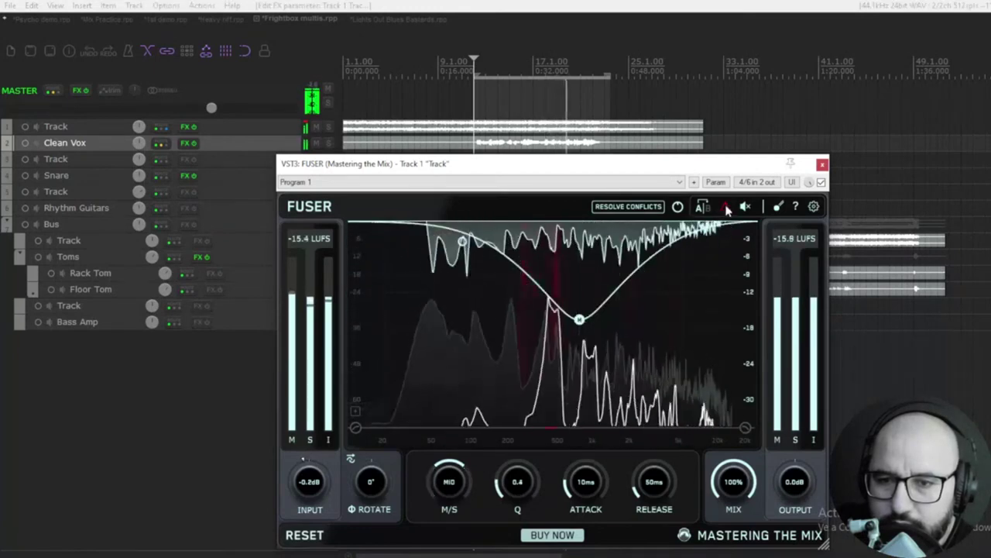
Compare FUSER bypassed and active, then audition only the removed delta signal
{"action": "key", "text": "space"}
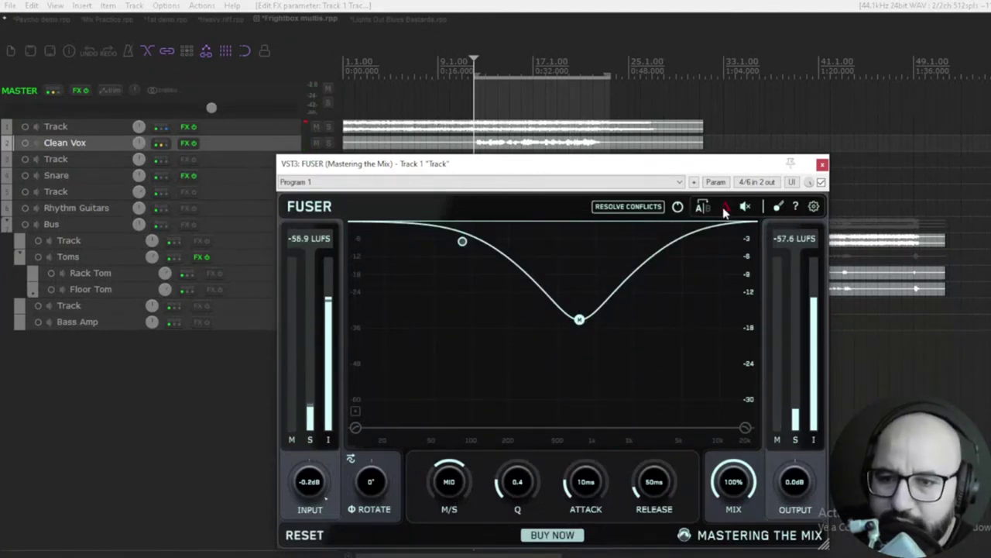
{"action": "key", "text": "space"}
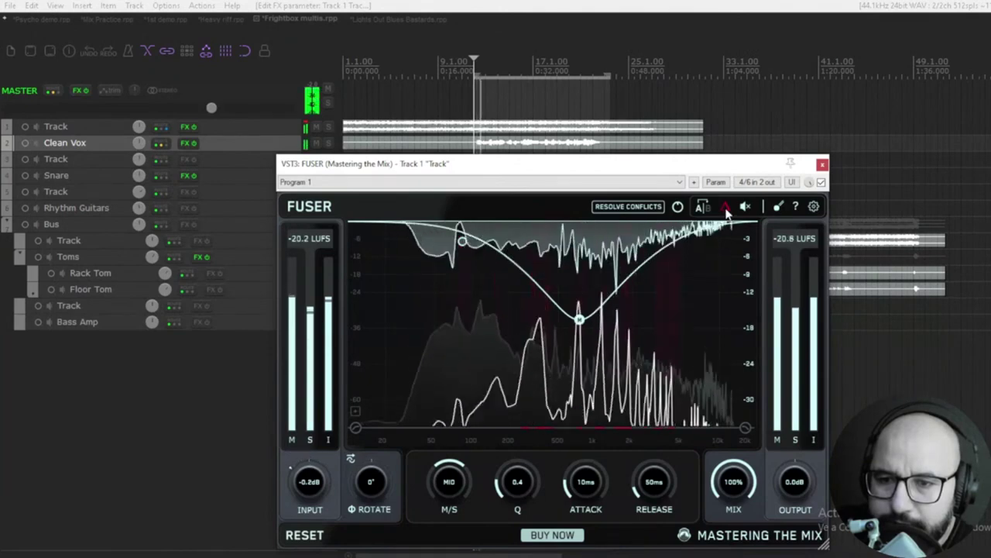
{"action": "mouse_move", "coordinate": [579, 313]}
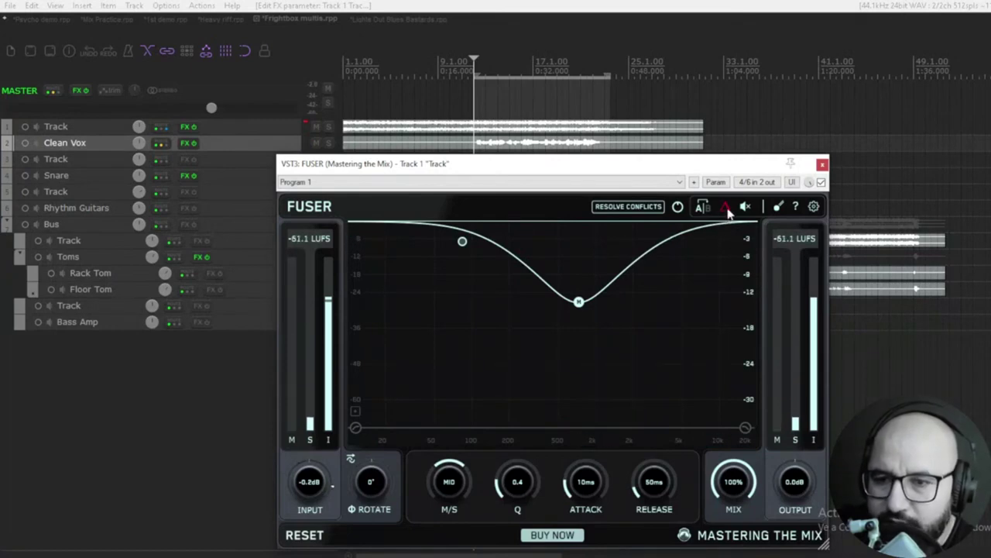
{"action": "key", "text": "space"}
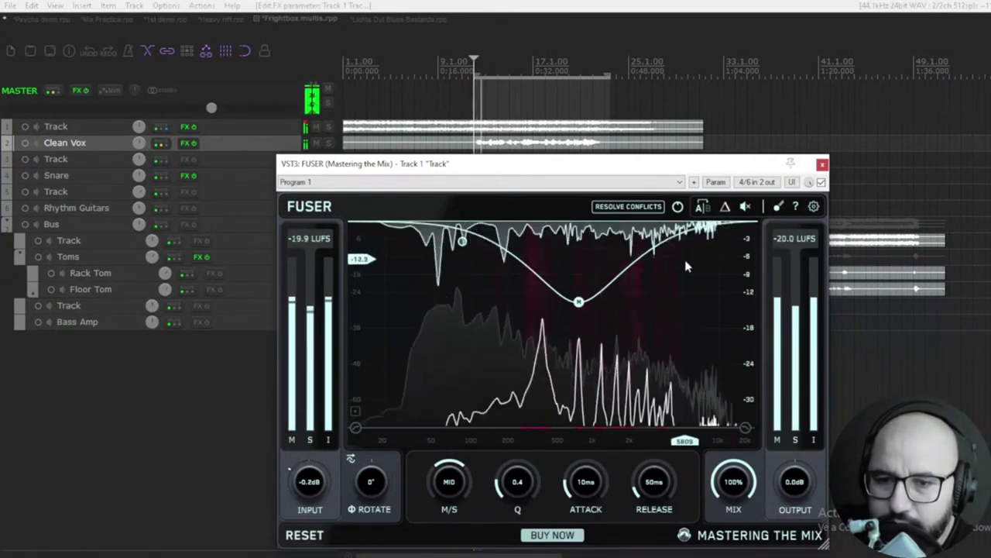
{"action": "left_click", "coordinate": [821, 182]}
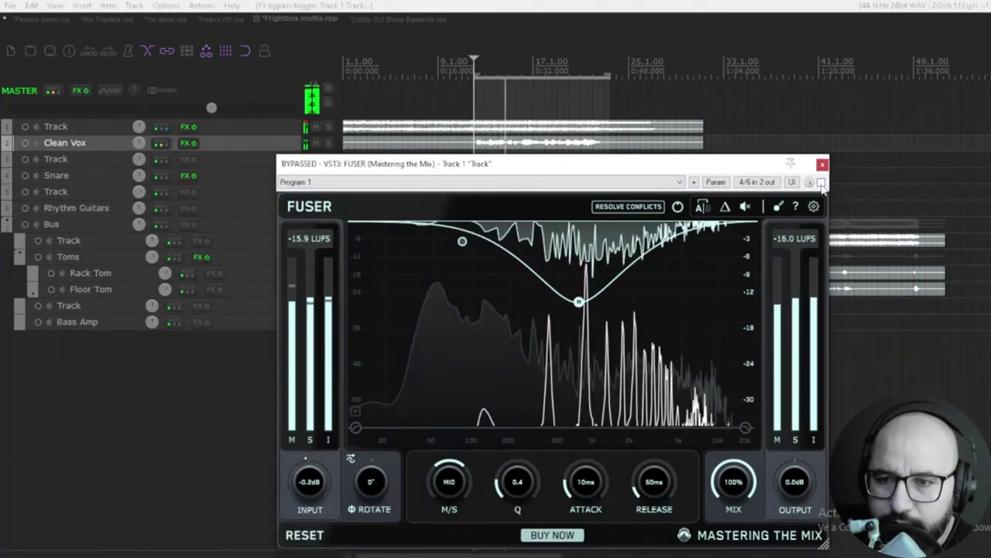
{"action": "left_click", "coordinate": [821, 182]}
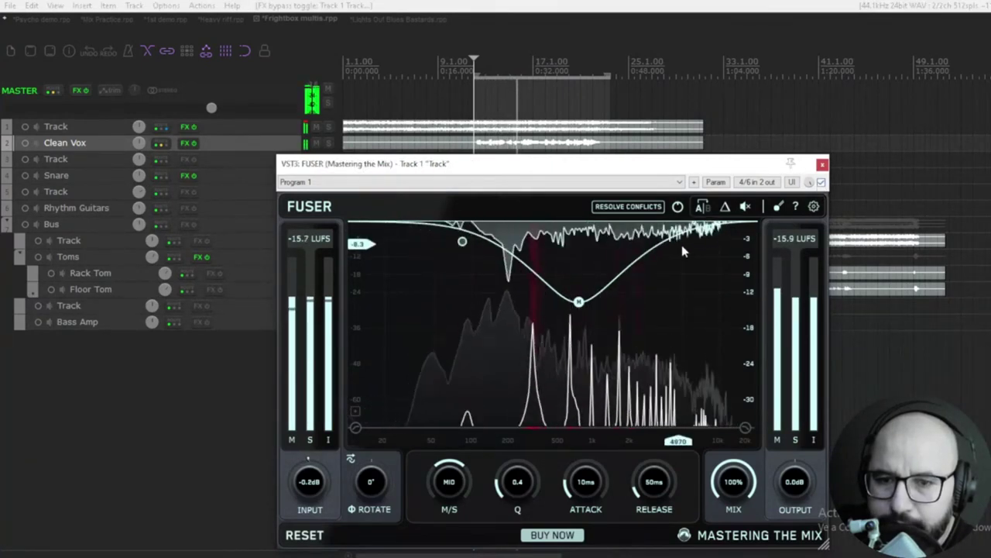
{"action": "left_click", "coordinate": [726, 206]}
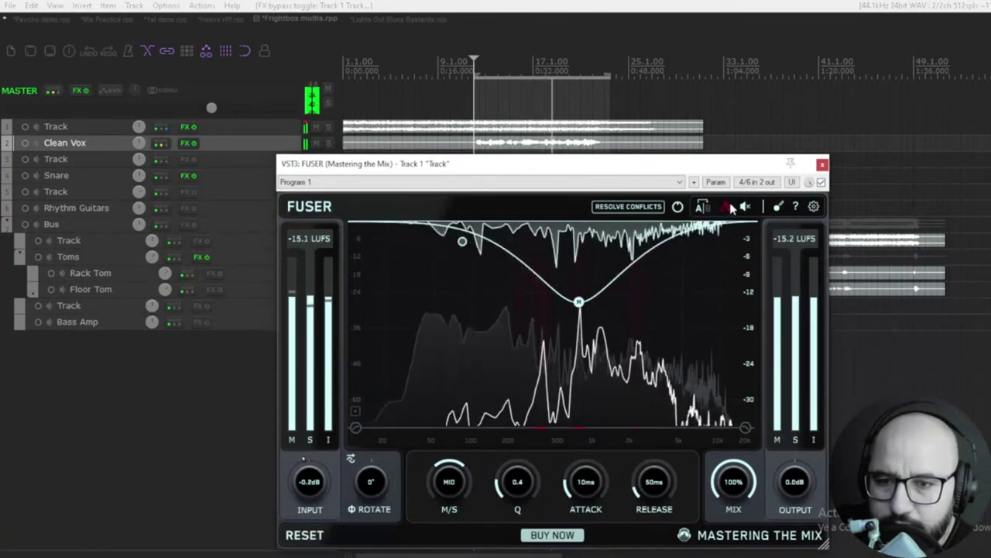
{"action": "left_click", "coordinate": [727, 208]}
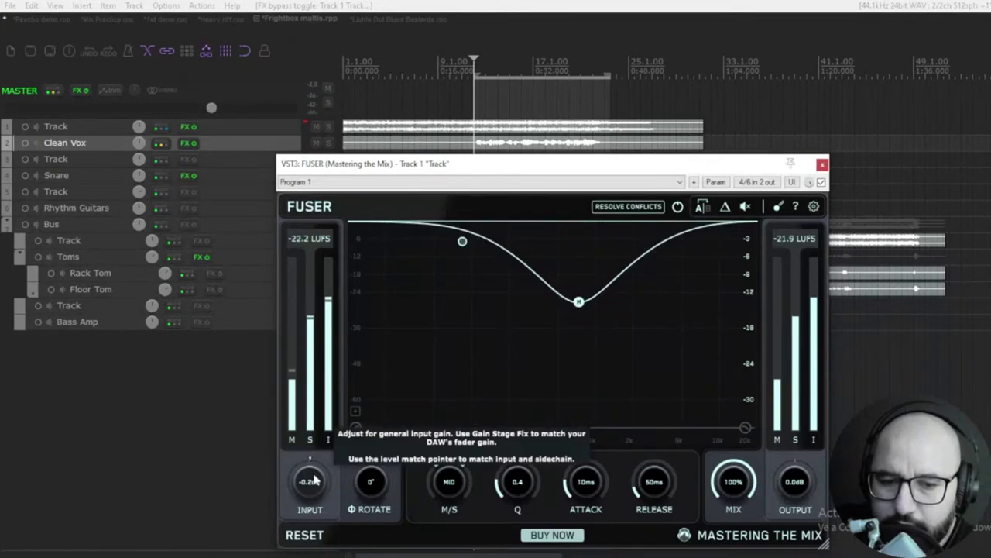
Try FUSER's input gain at -7.4 dB, compare with bypass, then reset input to 0.0 dB
{"action": "mouse_move", "coordinate": [310, 481]}
{"action": "left_mouse_down"}
{"action": "mouse_move", "coordinate": [308, 527]}
{"action": "mouse_move", "coordinate": [308, 490]}
{"action": "left_mouse_up"}
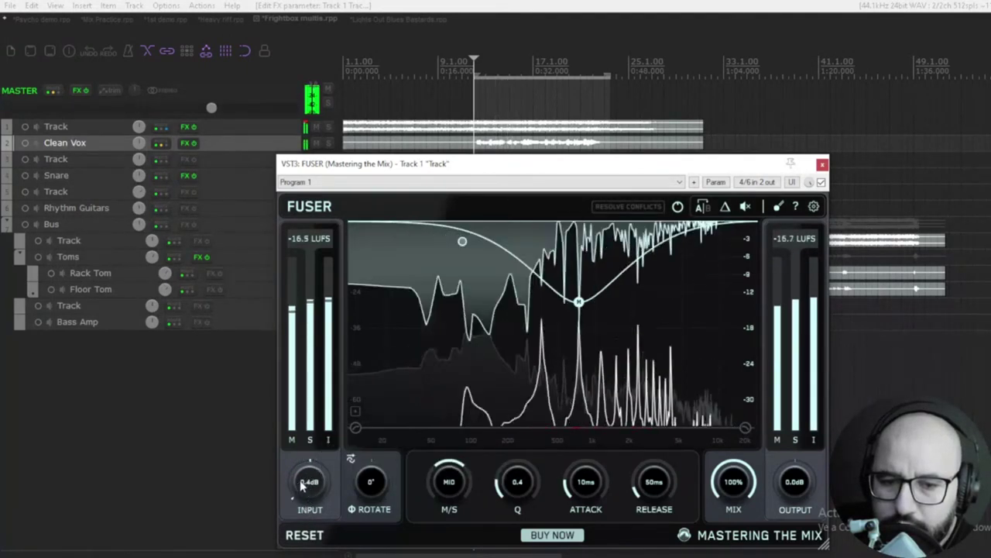
{"action": "key", "text": "space"}
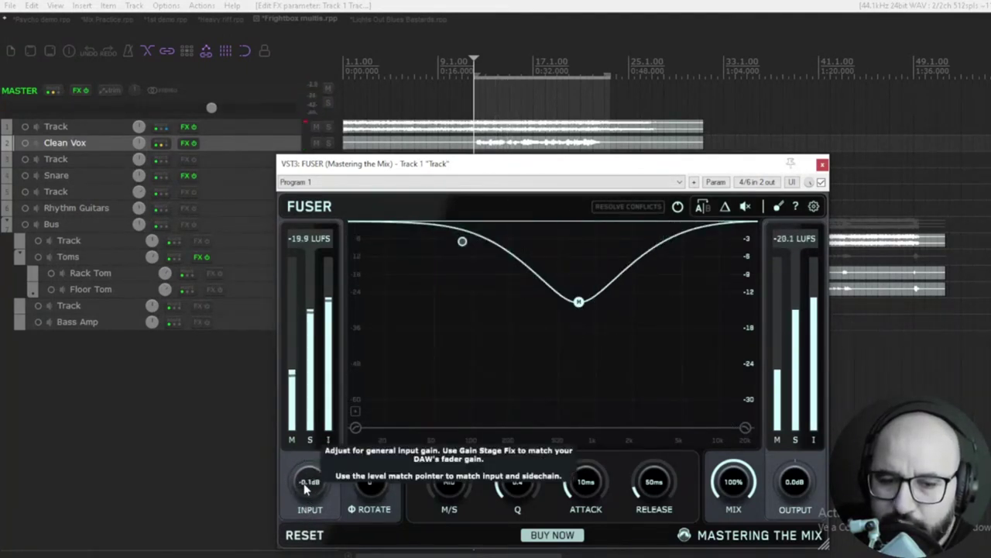
{"action": "left_click_drag", "start_coordinate": [306, 486], "coordinate": [306, 484]}
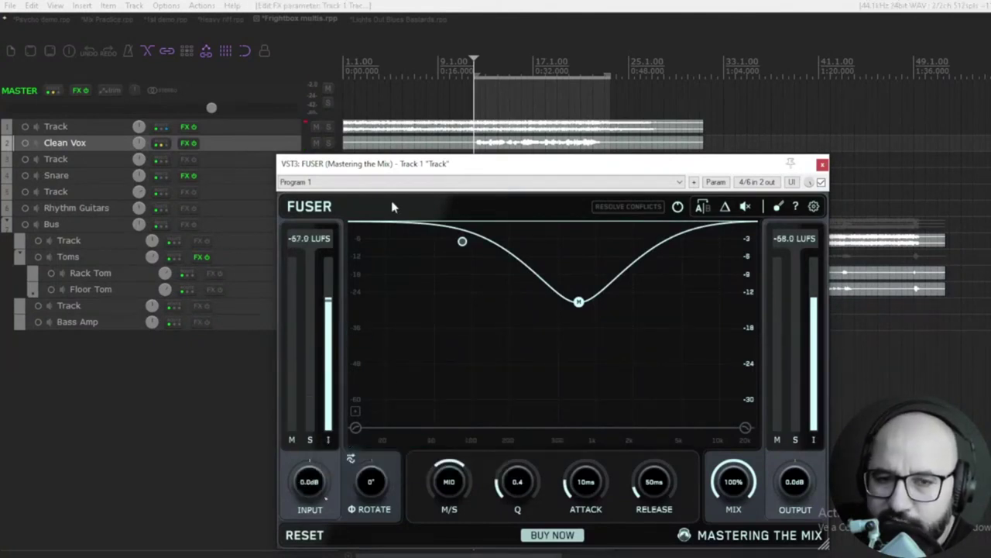
{"action": "key", "text": "space"}
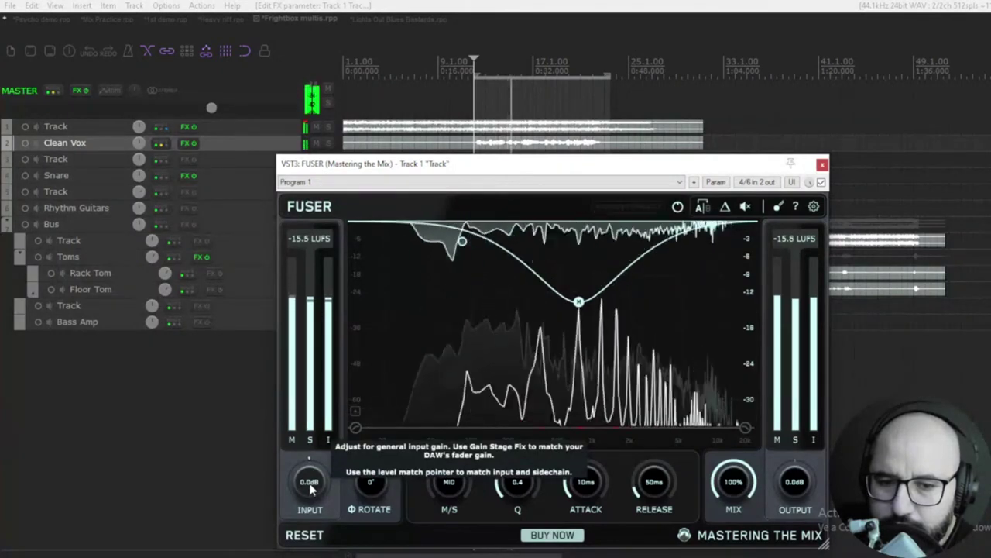
{"action": "scroll", "coordinate": [309, 486], "scroll_direction": "down", "scroll_amount": 2}
{"action": "scroll", "coordinate": [310, 485], "scroll_direction": "down", "scroll_amount": 4}
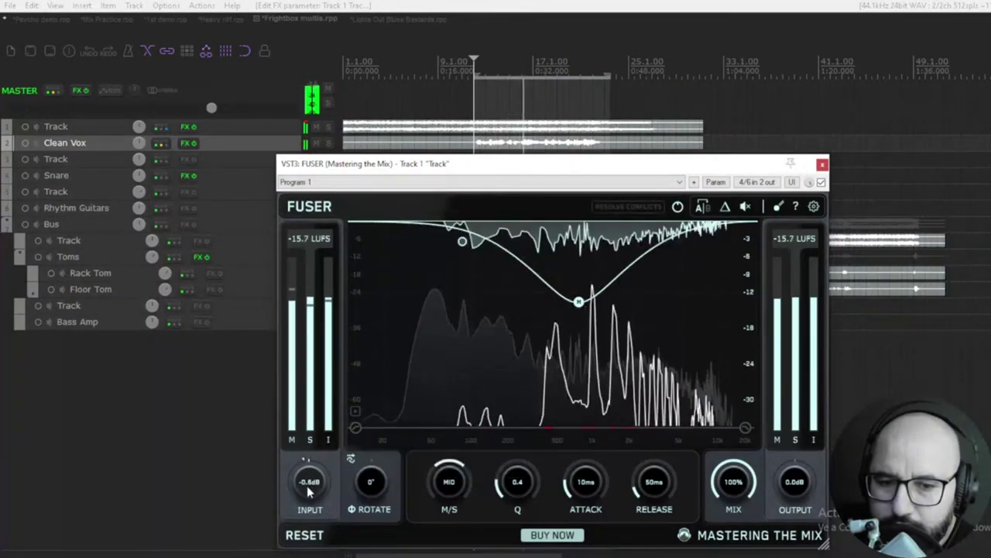
{"action": "left_click", "coordinate": [822, 182]}
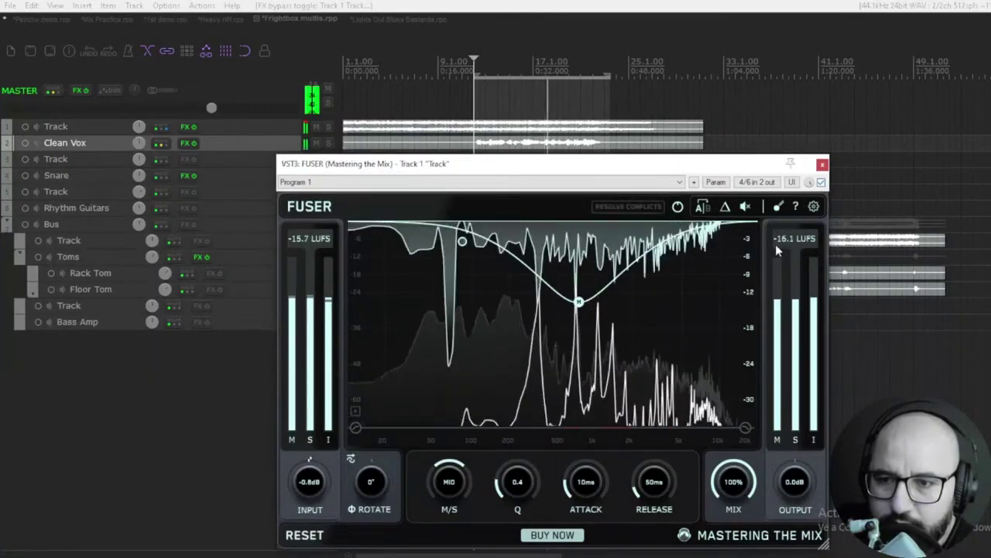
{"action": "double_click", "coordinate": [320, 485]}
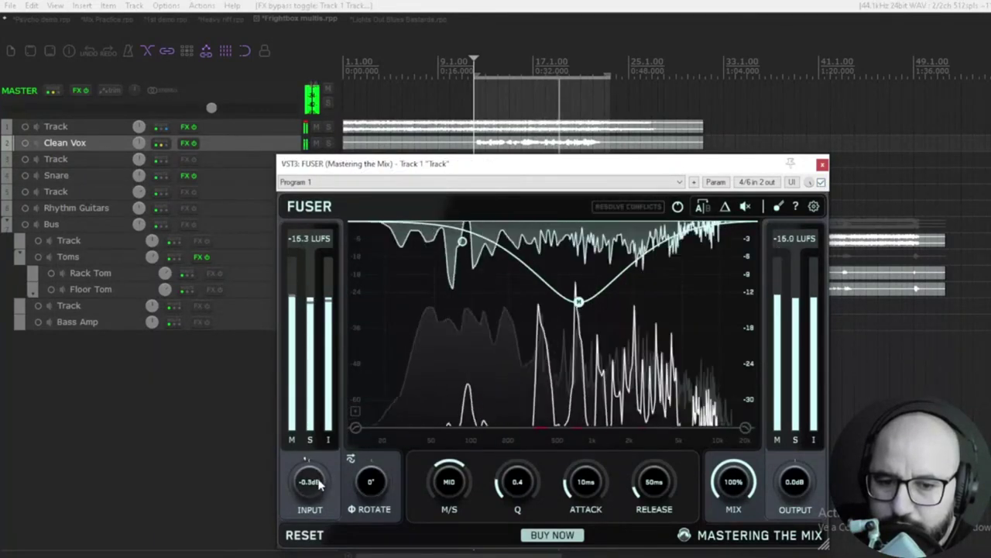
{"action": "key", "text": "space"}
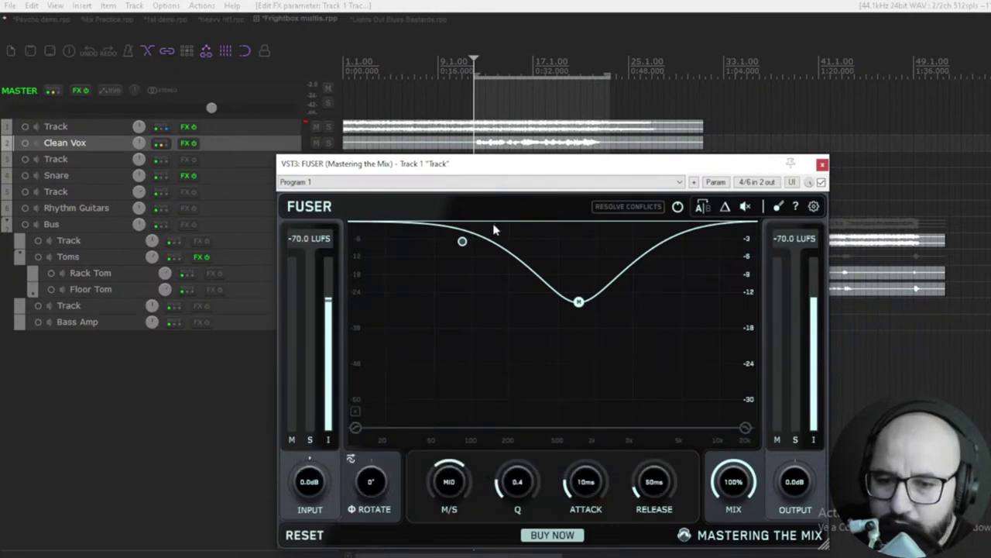
Experiment with longer attack times and enable delta listening, leaving attack at 10 ms
{"action": "key", "text": "space"}
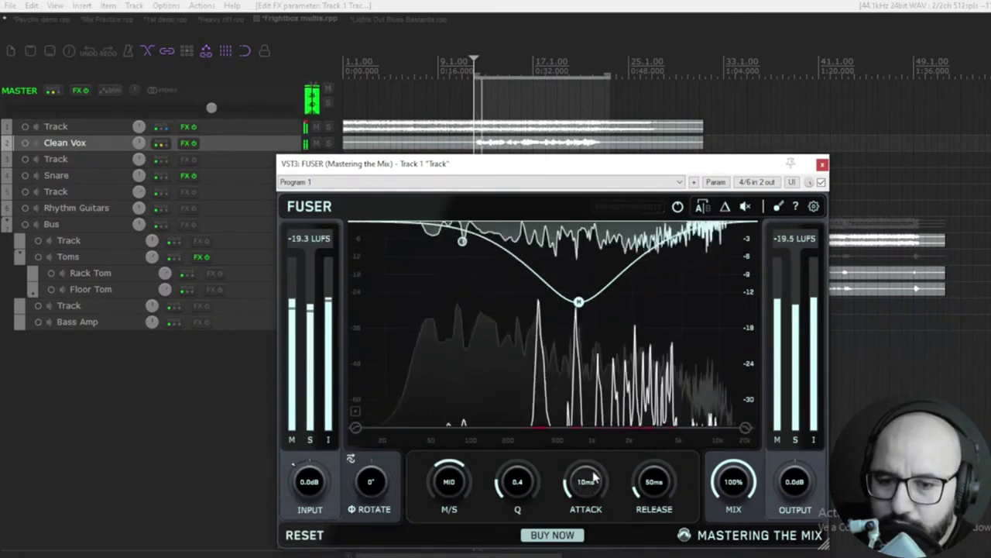
{"action": "left_click_drag", "start_coordinate": [588, 482], "coordinate": [594, 438]}
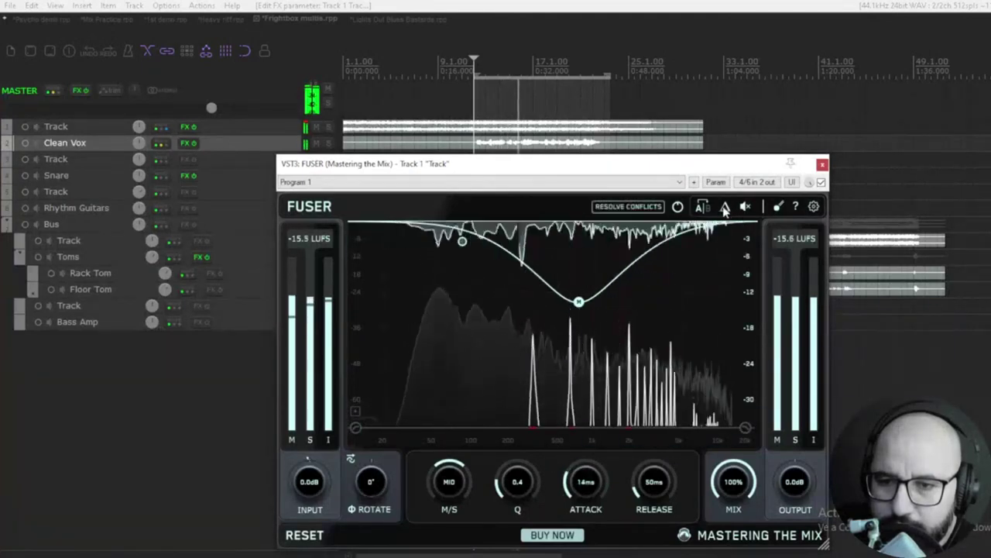
{"action": "left_click", "coordinate": [725, 208]}
{"action": "left_click_drag", "start_coordinate": [587, 482], "coordinate": [586, 354]}
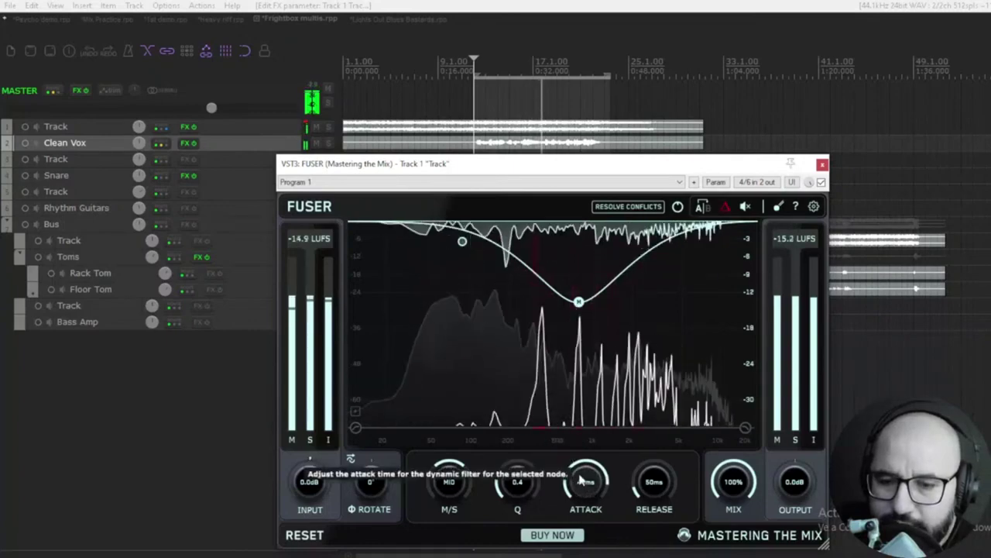
{"action": "mouse_move", "coordinate": [580, 480]}
{"action": "left_mouse_down"}
{"action": "mouse_move", "coordinate": [574, 554]}
{"action": "mouse_move", "coordinate": [573, 487]}
{"action": "left_mouse_up"}
{"action": "key", "text": "space"}
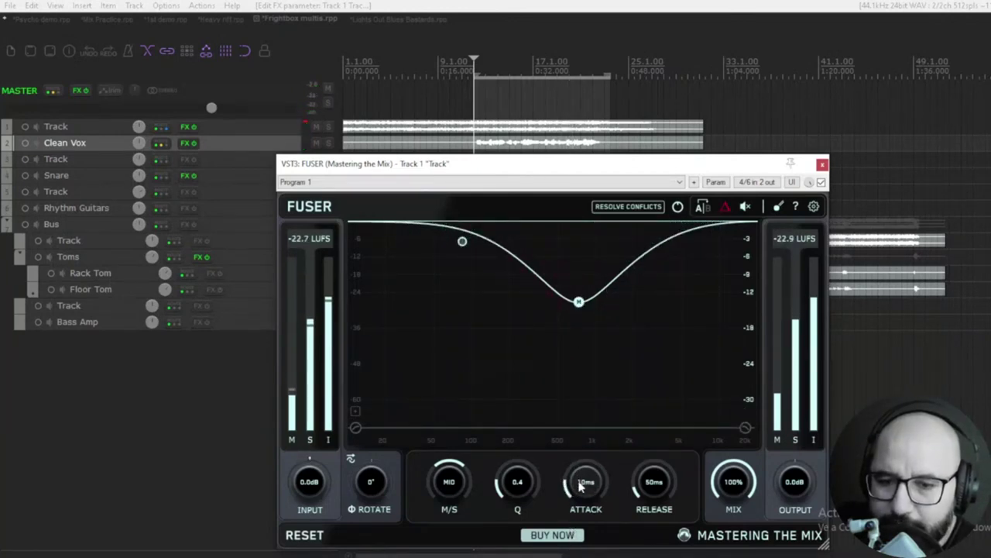
{"action": "key", "text": "space"}
Raise the release to 57 ms and reset the M/S balance to MID
{"action": "mouse_move", "coordinate": [641, 477]}
{"action": "left_mouse_down"}
{"action": "mouse_move", "coordinate": [645, 461]}
{"action": "mouse_move", "coordinate": [649, 475]}
{"action": "left_mouse_up"}
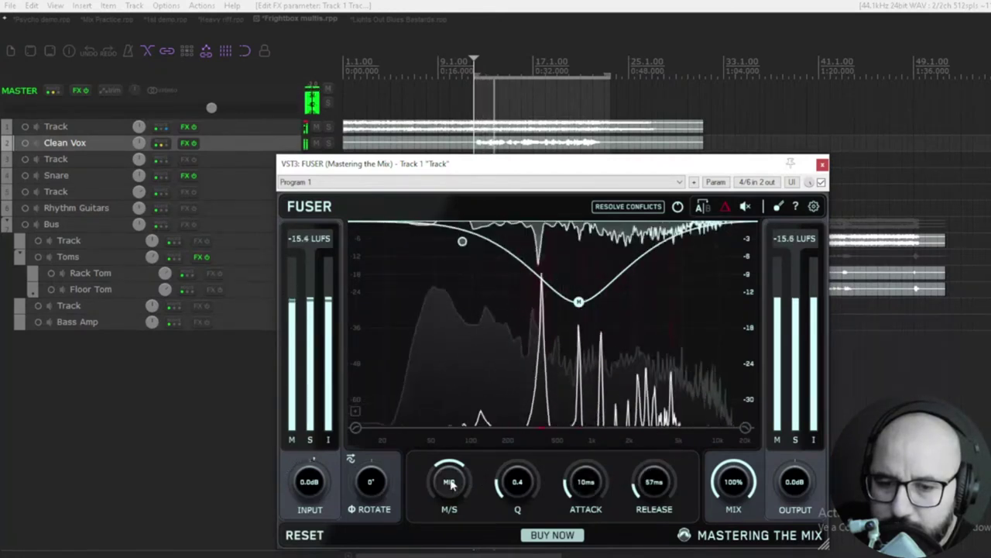
{"action": "left_click_drag", "start_coordinate": [450, 482], "coordinate": [449, 370]}
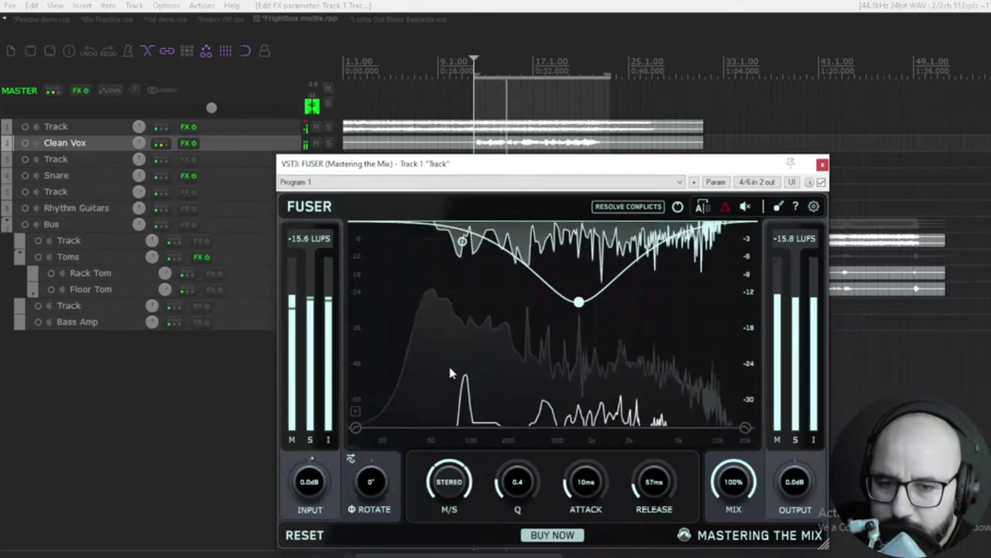
{"action": "double_click", "coordinate": [426, 496]}
Play and stop the current project, then switch to the Lights Out Blues Bastards project tab
{"action": "key", "text": "space"}
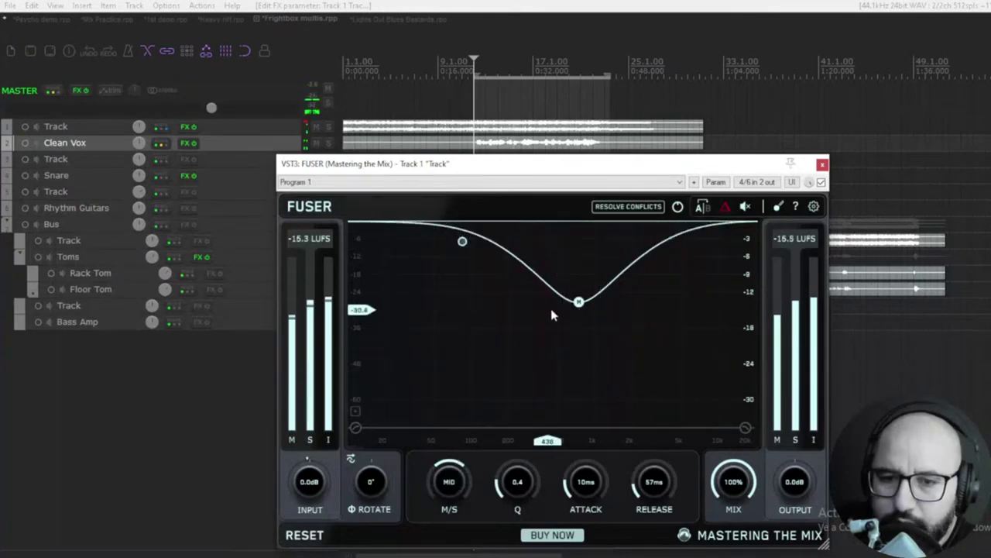
{"action": "key", "text": "space"}
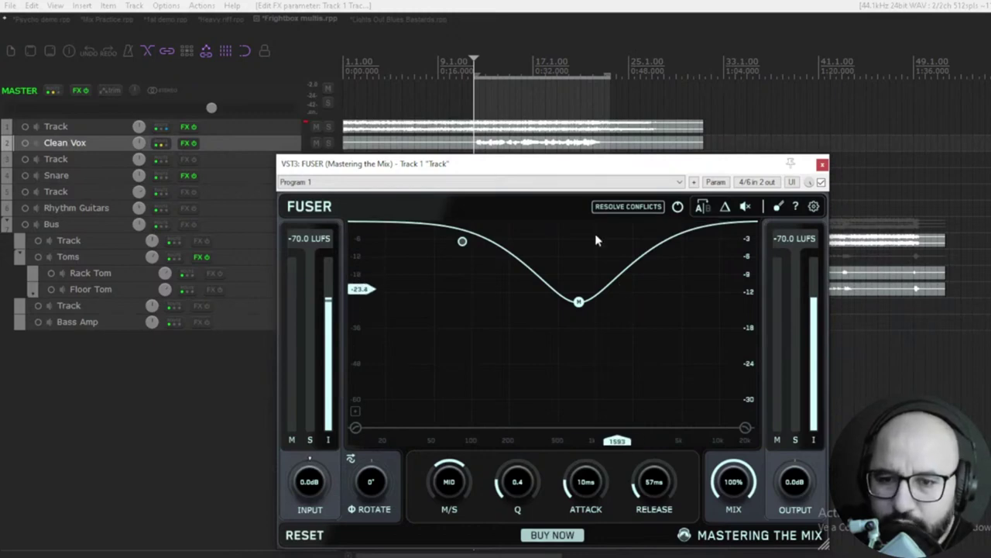
{"action": "key", "text": "space"}
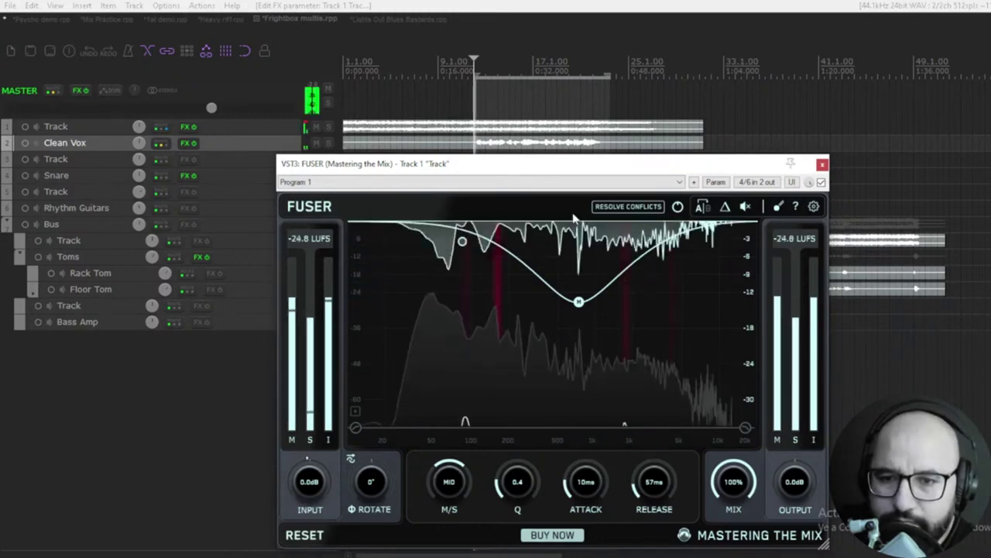
{"action": "key", "text": "space"}
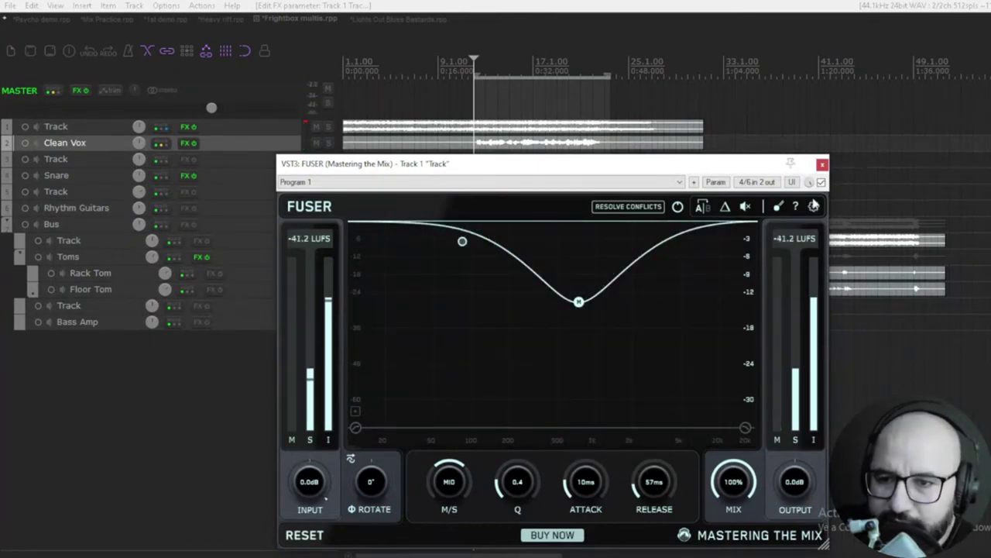
{"action": "left_click", "coordinate": [379, 19]}
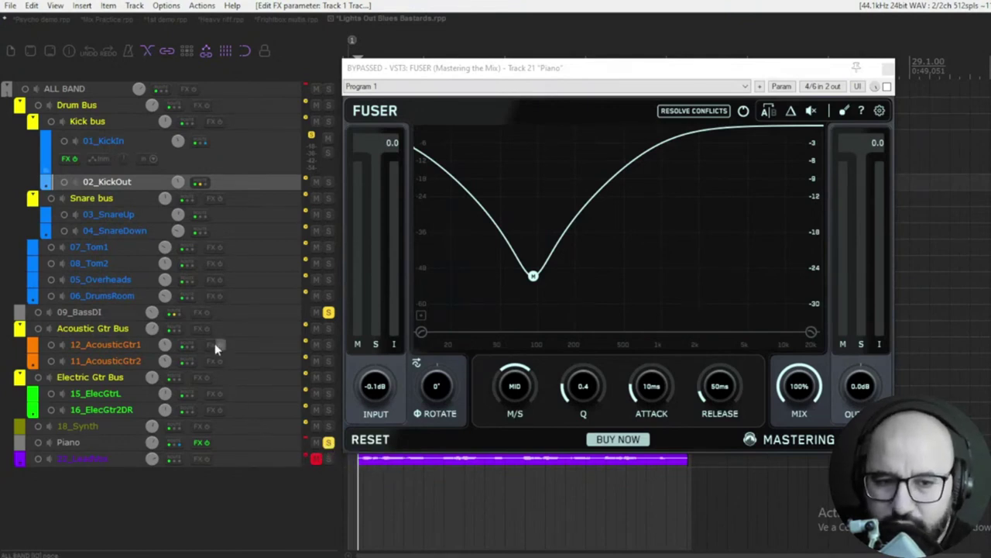
Take the Piano track's FUSER out of bypass so it analyses against 09_BassDI
{"action": "mouse_move", "coordinate": [172, 318]}
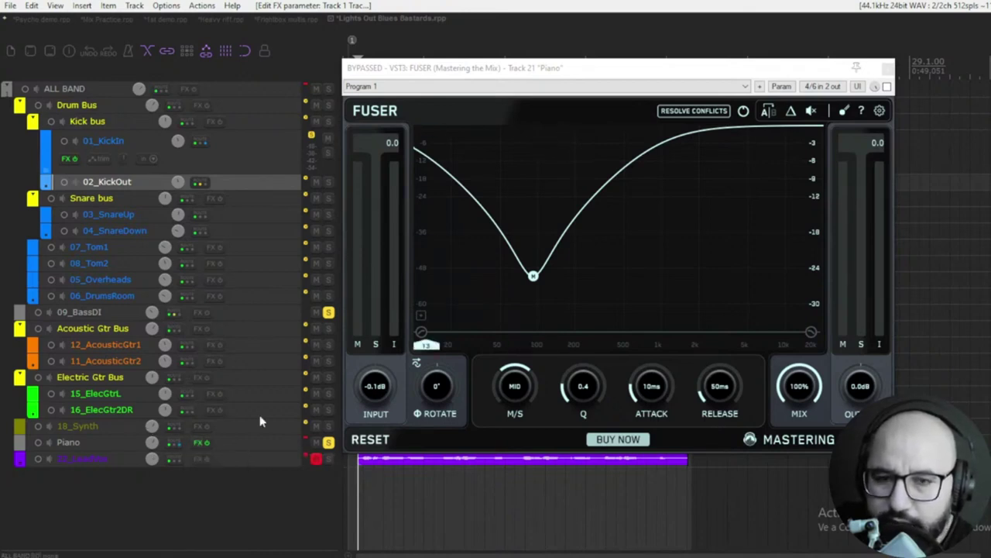
{"action": "left_click", "coordinate": [763, 158]}
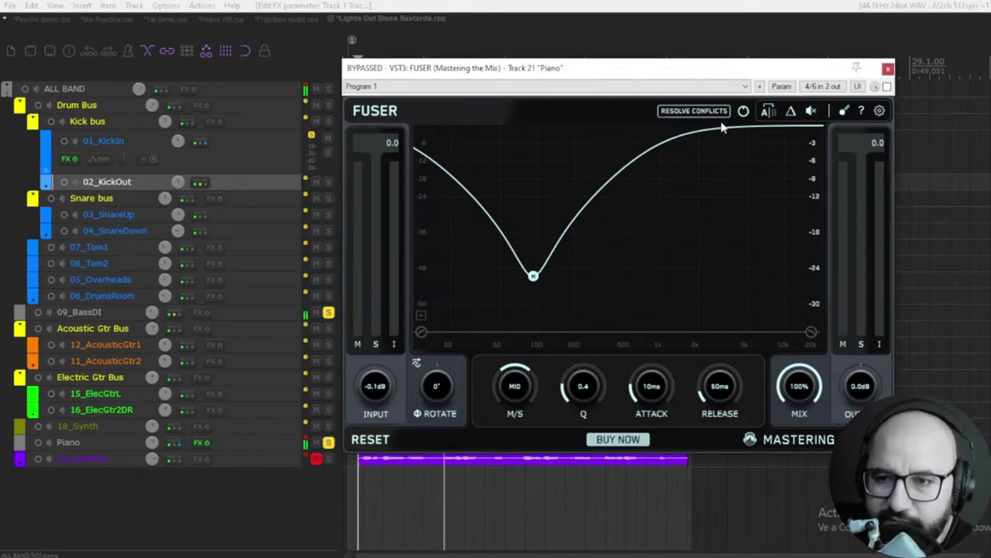
{"action": "left_click", "coordinate": [888, 86]}
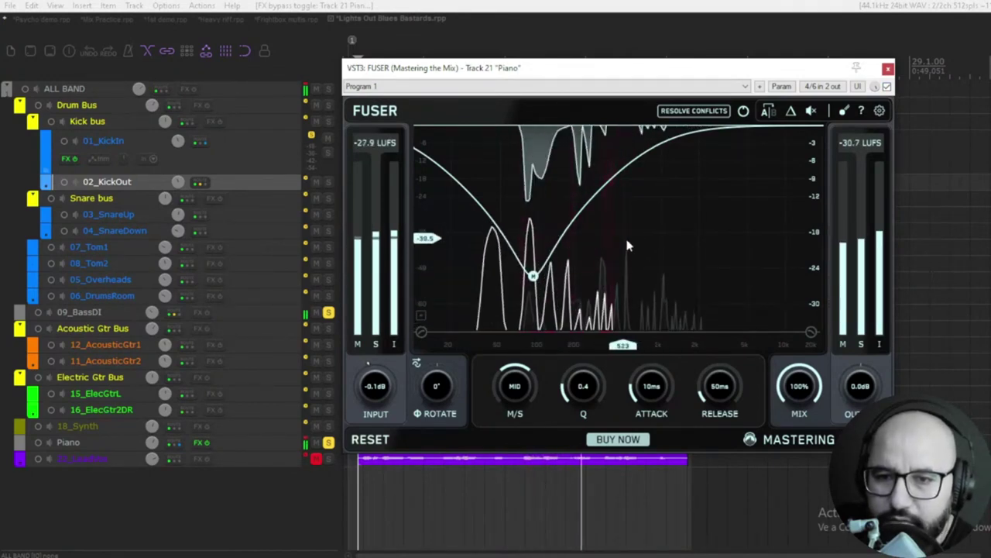
Audition delta listening on and off, then bypass FUSER to compare with the dry piano
{"action": "left_click", "coordinate": [792, 111]}
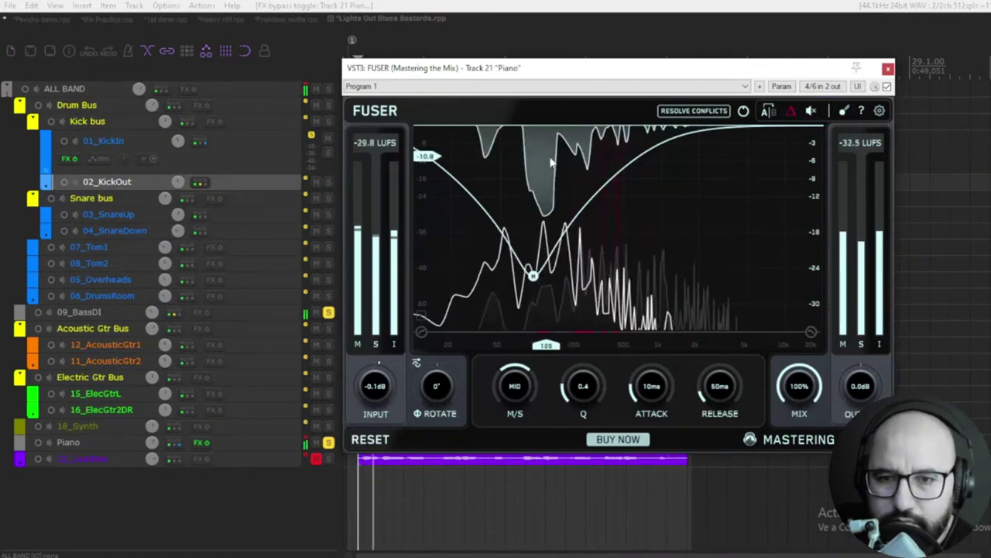
{"action": "left_click", "coordinate": [790, 112]}
{"action": "left_click", "coordinate": [886, 86]}
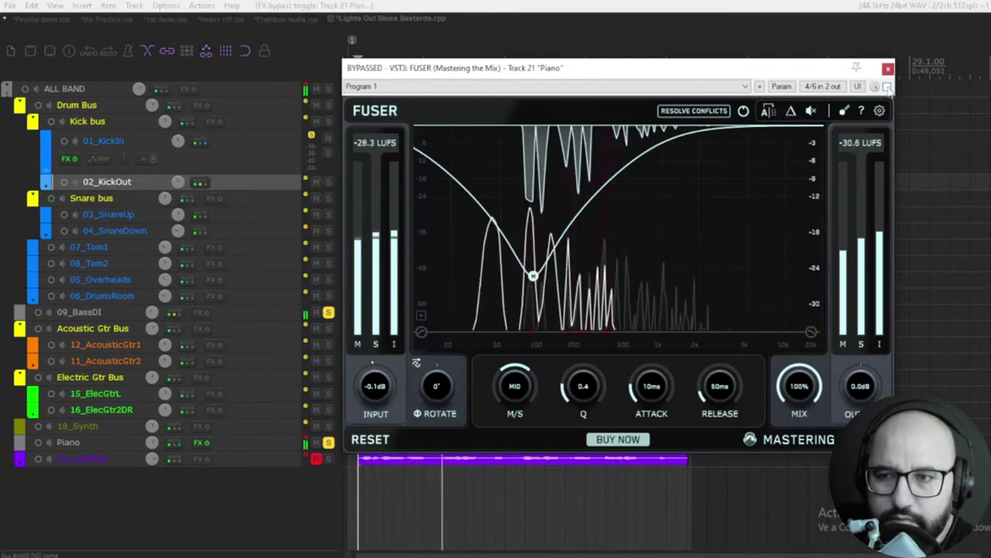
Make the Piano's FUSER cut shallower and, with delta listening, settle the release around 58 ms
{"action": "left_click_drag", "start_coordinate": [533, 275], "coordinate": [536, 232]}
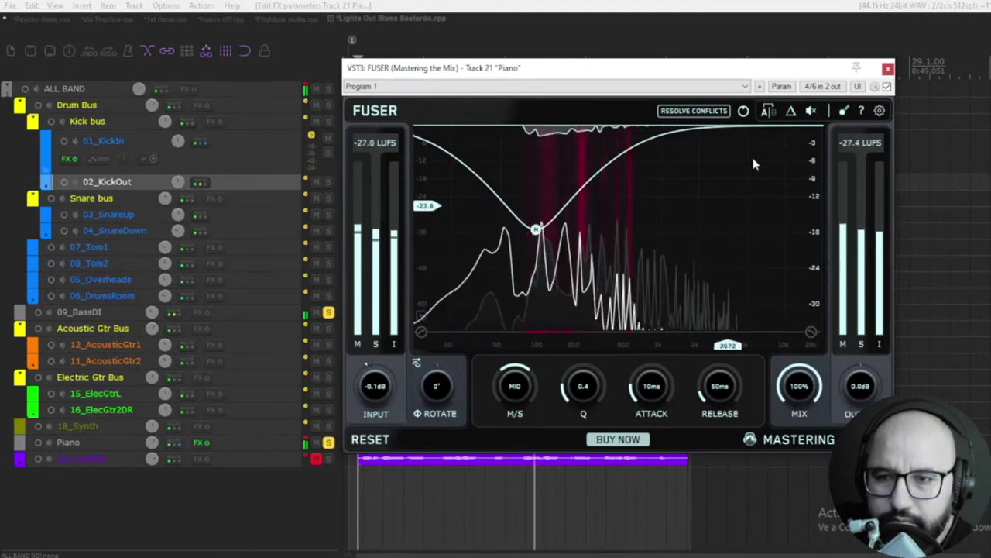
{"action": "left_click", "coordinate": [790, 112]}
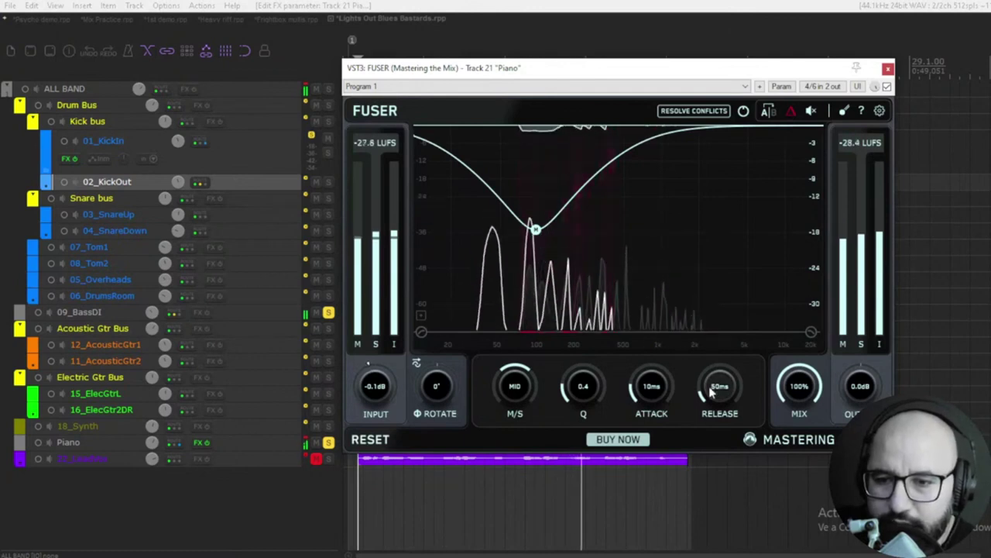
{"action": "left_click_drag", "start_coordinate": [706, 395], "coordinate": [706, 380]}
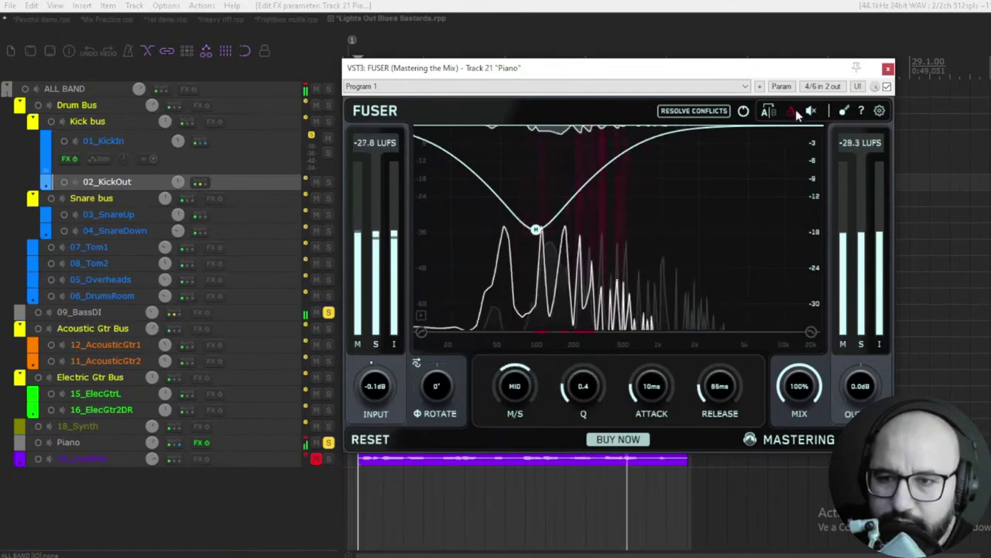
{"action": "left_click_drag", "start_coordinate": [710, 379], "coordinate": [711, 355]}
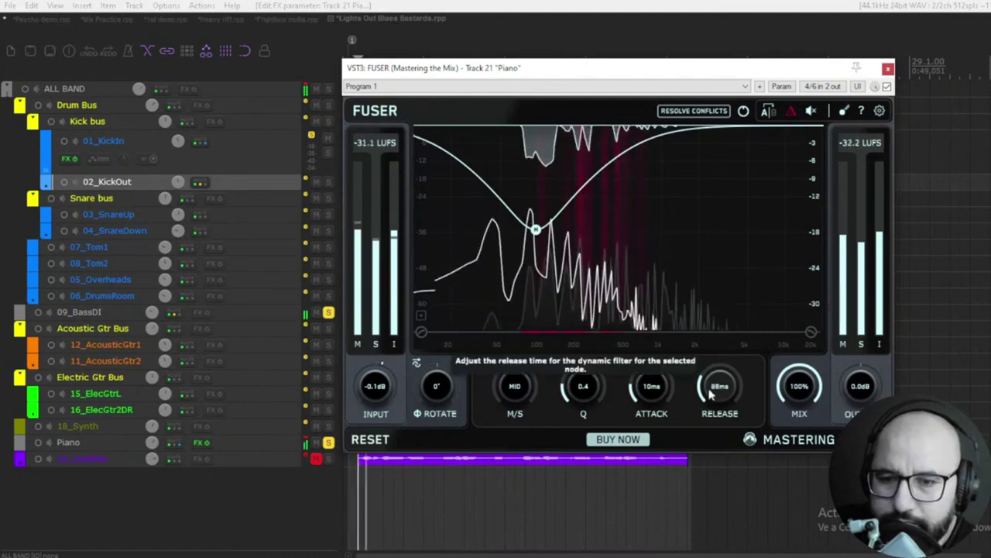
{"action": "left_click_drag", "start_coordinate": [717, 395], "coordinate": [717, 413]}
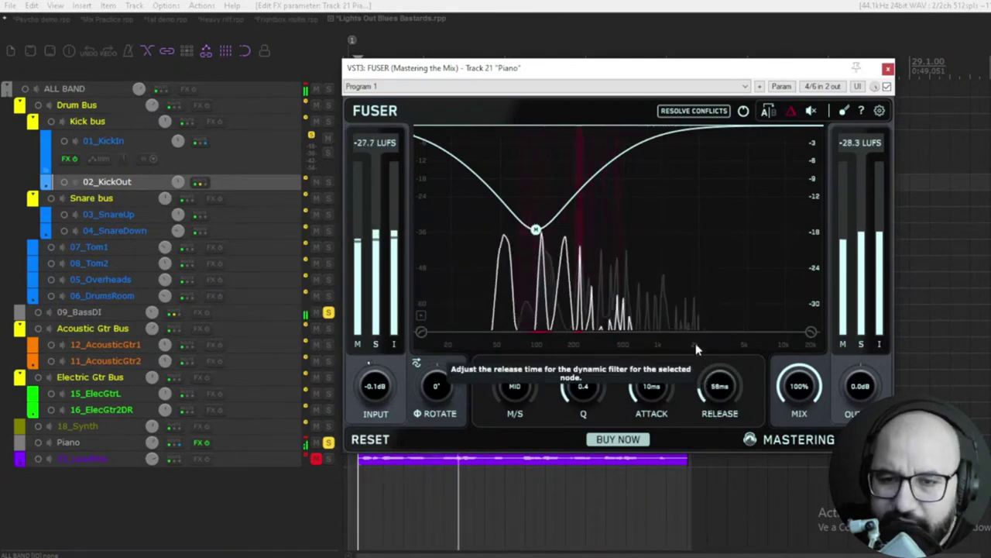
Restart playback, turn delta listening off, and A/B bypass, leaving FUSER active
{"action": "mouse_move", "coordinate": [546, 241]}
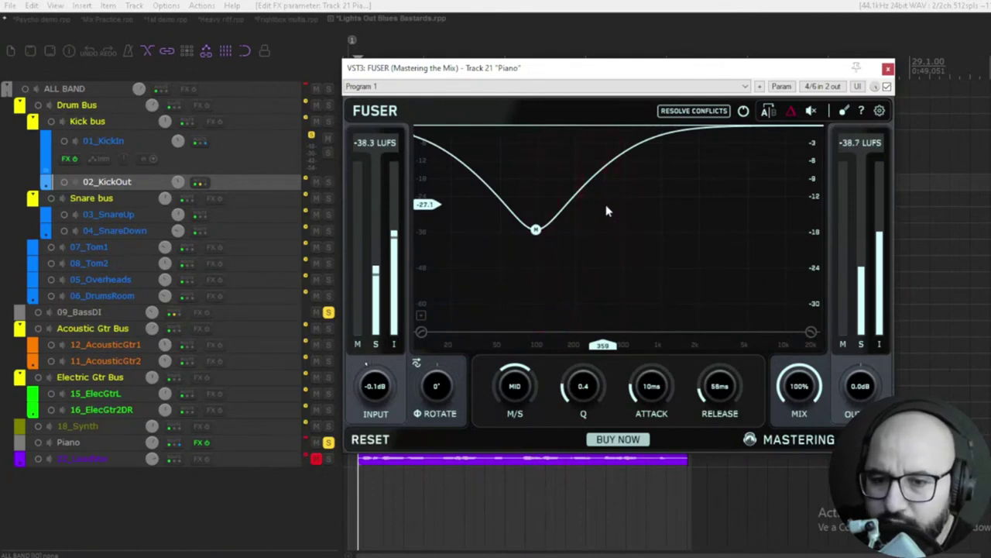
{"action": "key", "text": "space"}
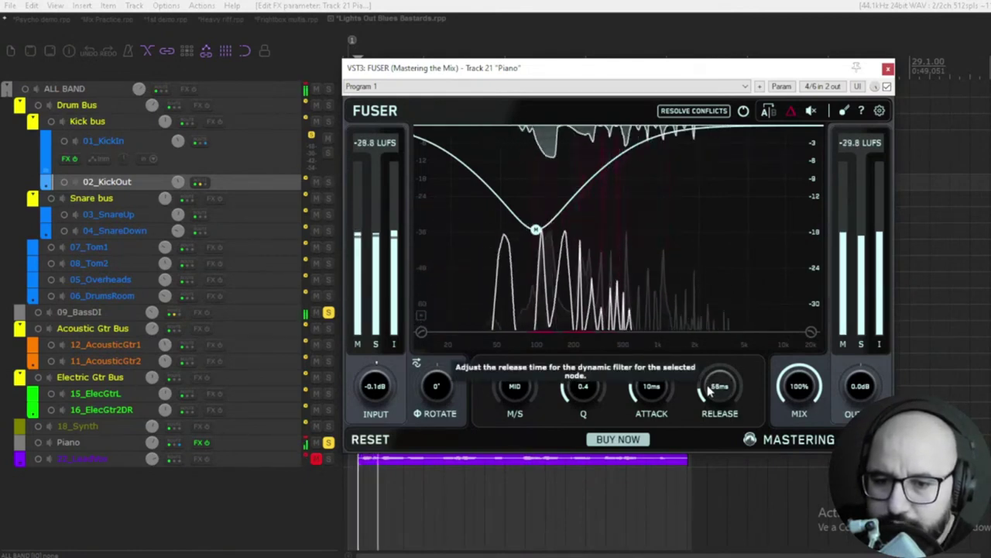
{"action": "left_click", "coordinate": [790, 111]}
{"action": "left_click", "coordinate": [887, 86]}
{"action": "left_click", "coordinate": [887, 86]}
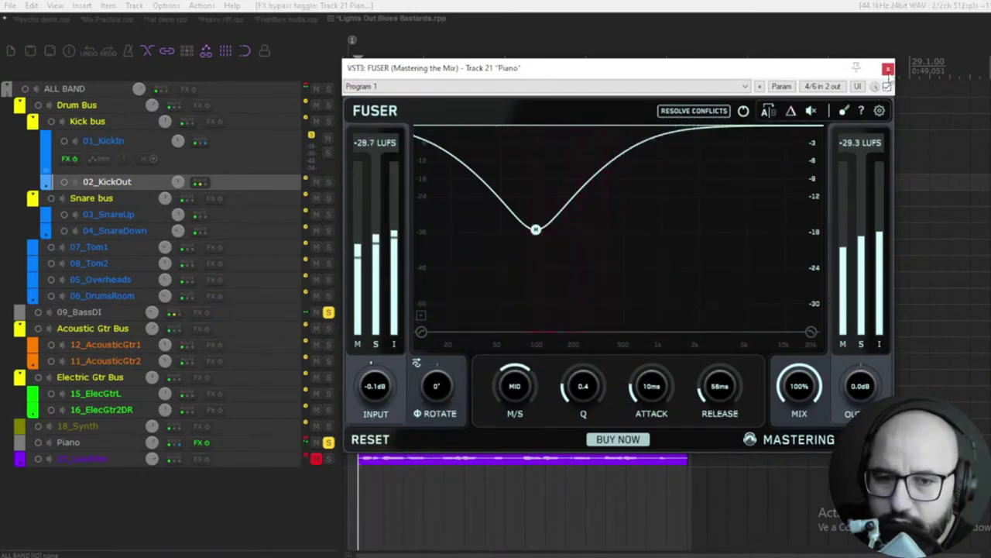
Close the Piano FUSER, unsolo 09_BassDI, solo 01_KickIn and 02_KickOut, and stop playback
{"action": "left_click", "coordinate": [888, 69]}
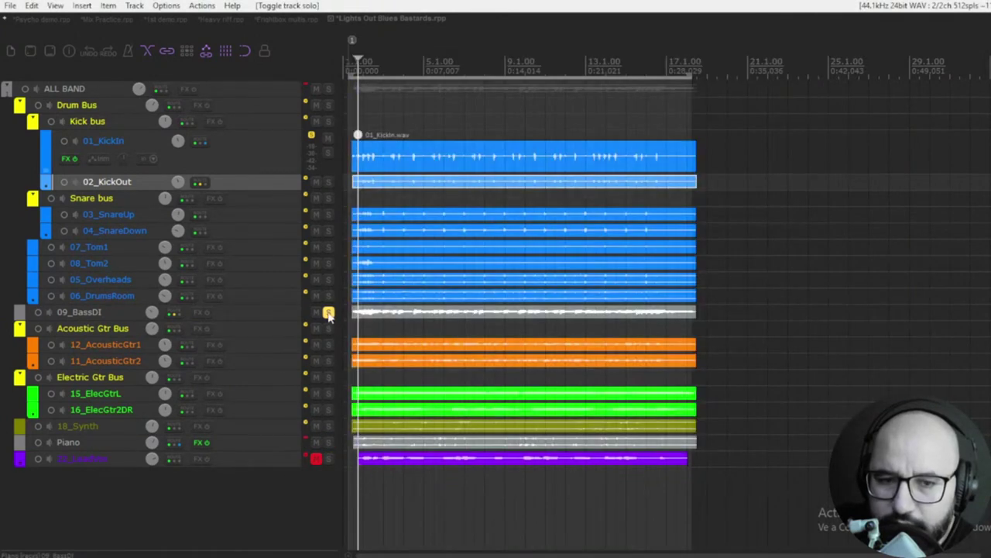
{"action": "left_click", "coordinate": [328, 313]}
{"action": "left_click", "coordinate": [328, 154]}
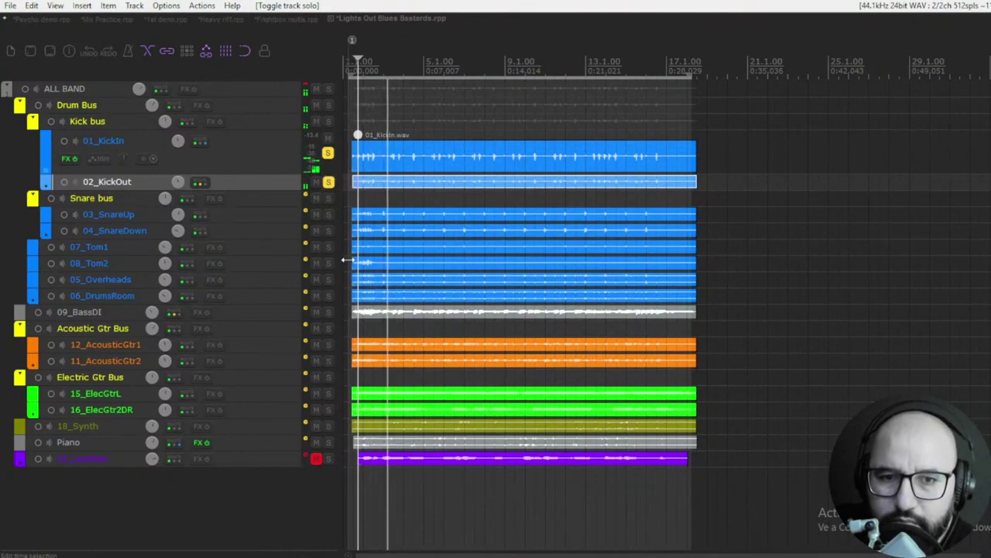
{"action": "left_click", "coordinate": [329, 183]}
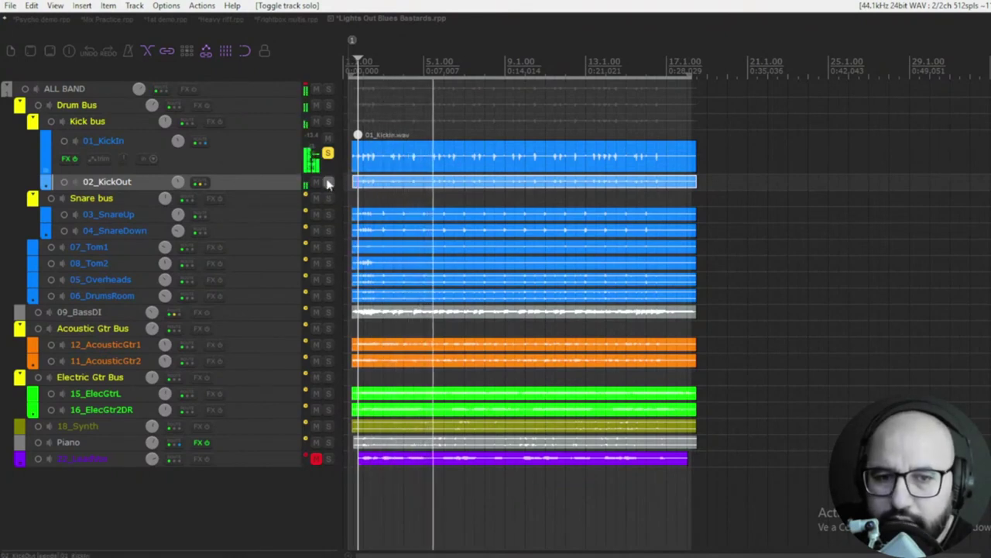
{"action": "left_click", "coordinate": [329, 184]}
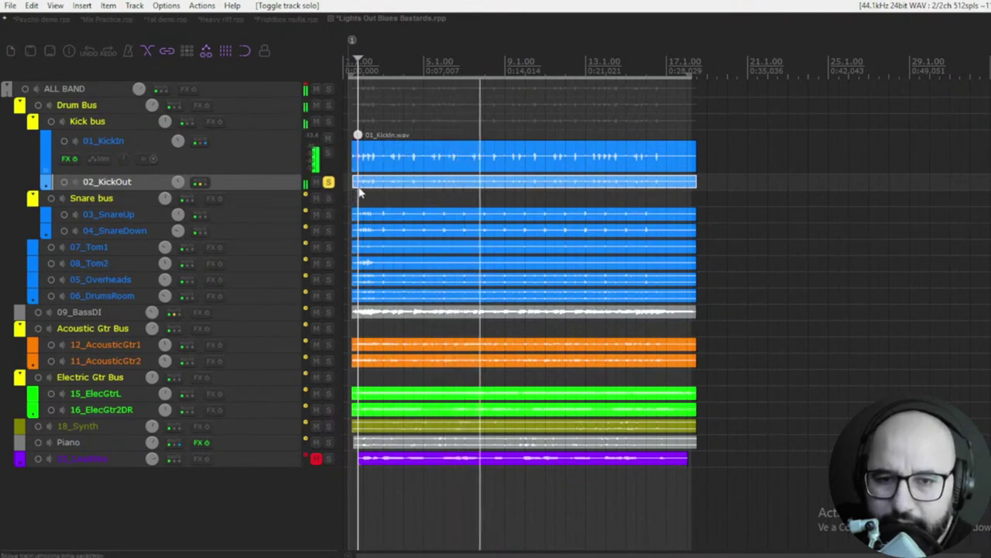
{"action": "left_click", "coordinate": [328, 153]}
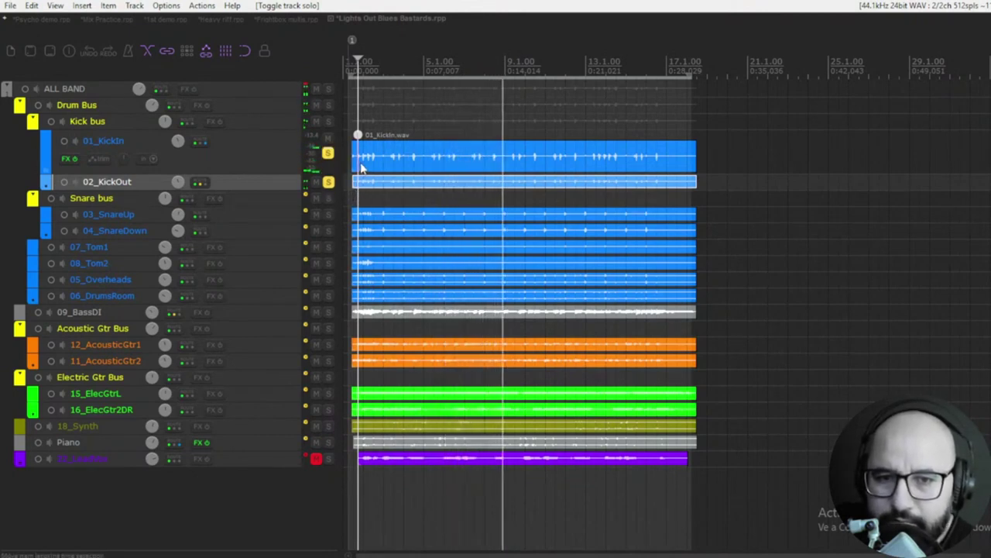
{"action": "key", "text": "space"}
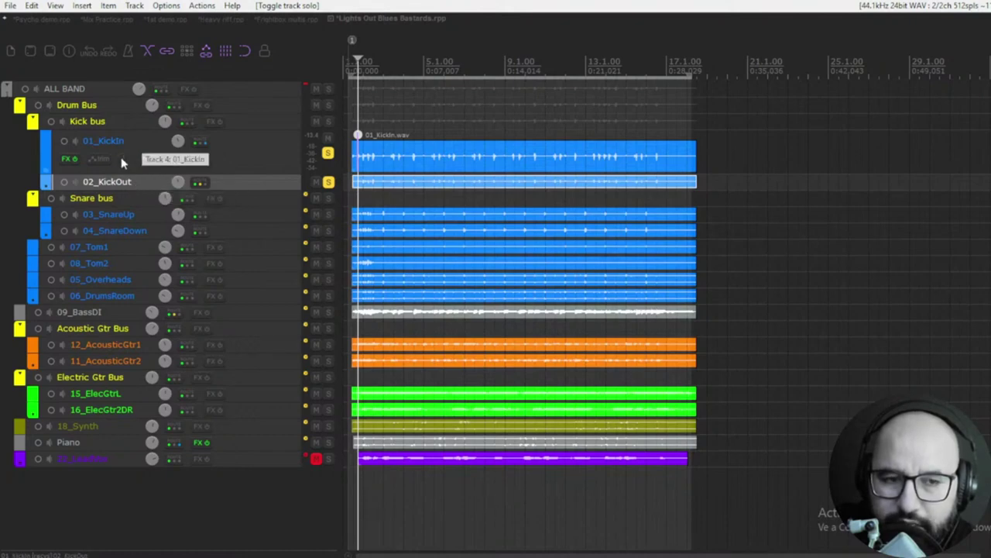
Load FUSER on 01_KickIn, position its window, and play the song through it
{"action": "left_click", "coordinate": [68, 158]}
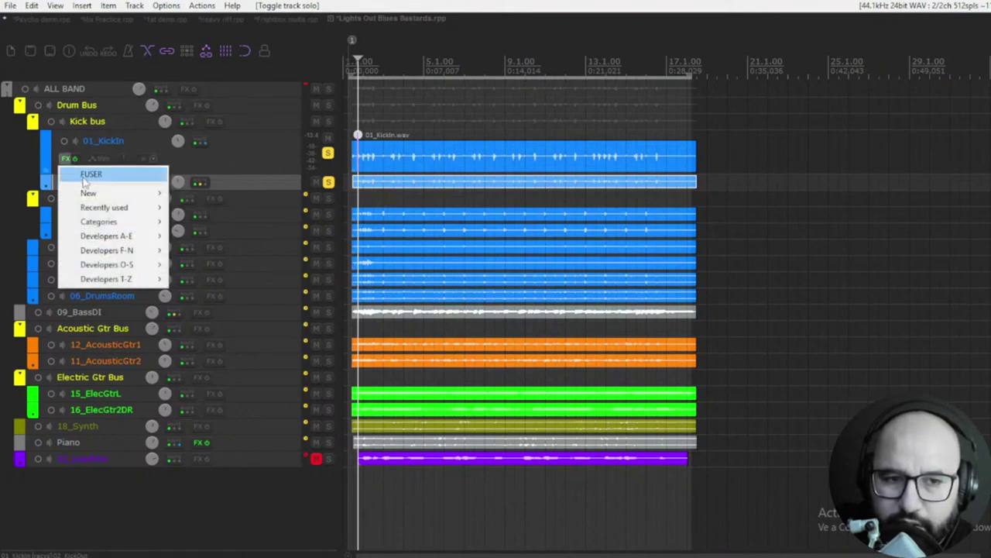
{"action": "left_click", "coordinate": [91, 171]}
{"action": "mouse_move", "coordinate": [494, 126]}
{"action": "left_mouse_down"}
{"action": "mouse_move", "coordinate": [566, 116]}
{"action": "mouse_move", "coordinate": [496, 132]}
{"action": "left_mouse_up"}
{"action": "key", "text": "space"}
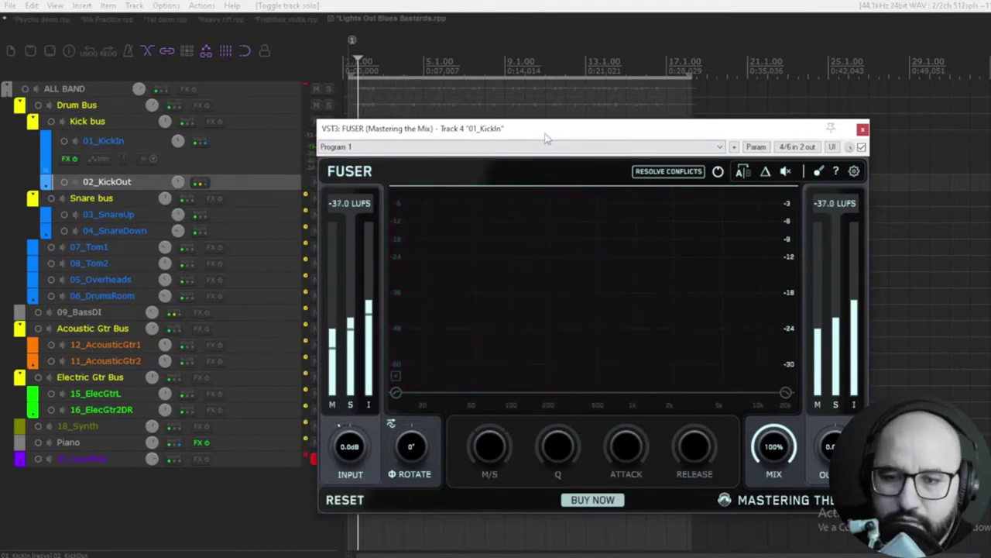
{"action": "left_click_drag", "start_coordinate": [568, 140], "coordinate": [576, 121]}
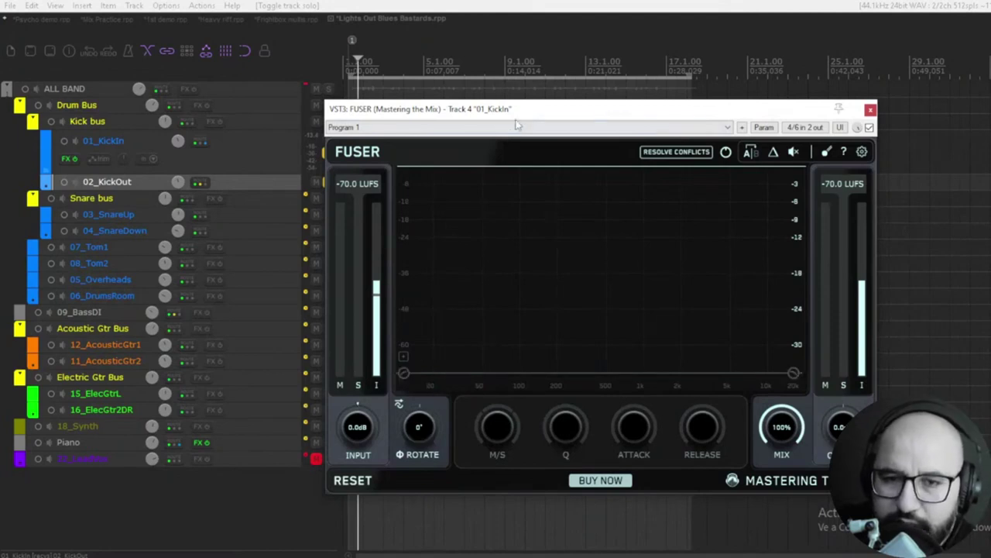
{"action": "left_click_drag", "start_coordinate": [517, 116], "coordinate": [511, 121]}
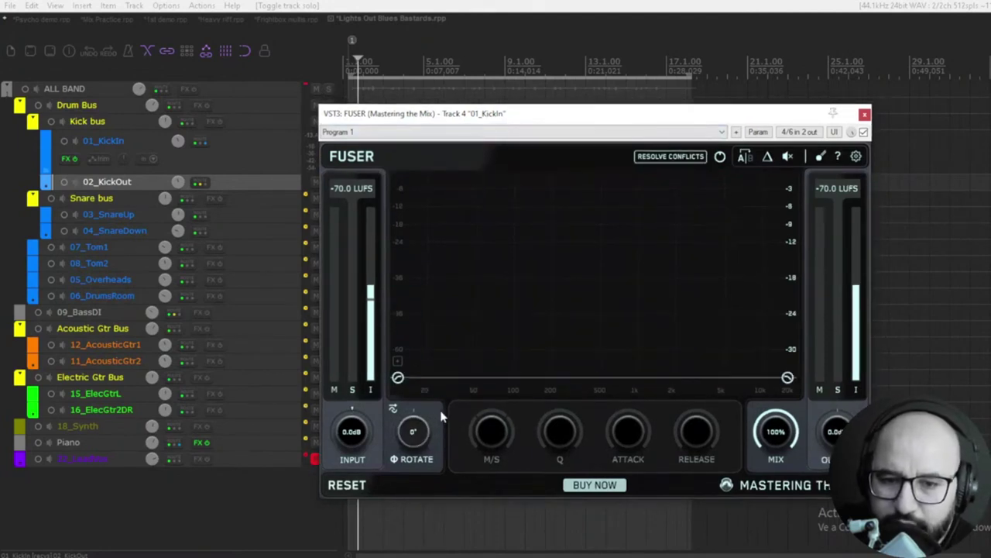
{"action": "key", "text": "space"}
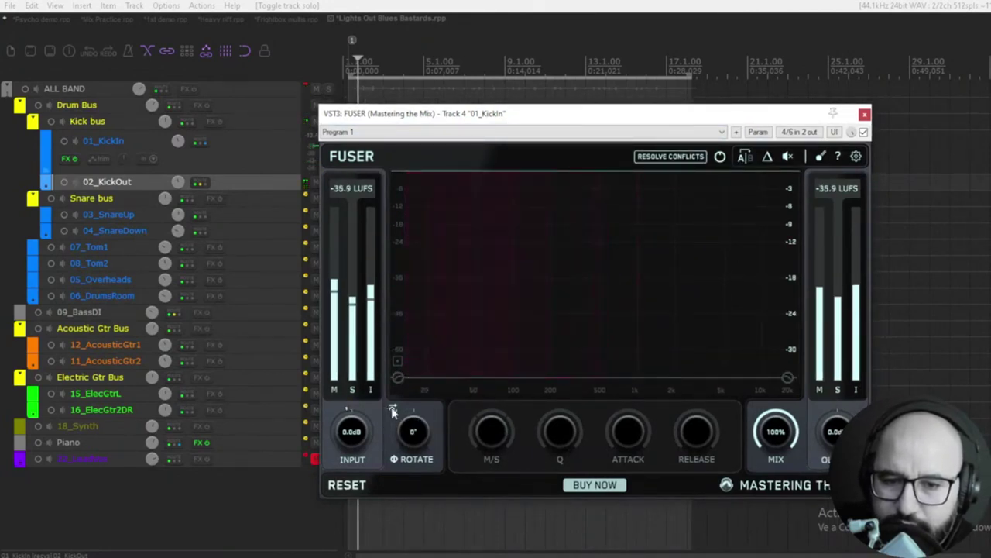
Restart playback and enable FUSER's auto phase rotation on 01_KickIn, settling at 133°
{"action": "key", "text": "space"}
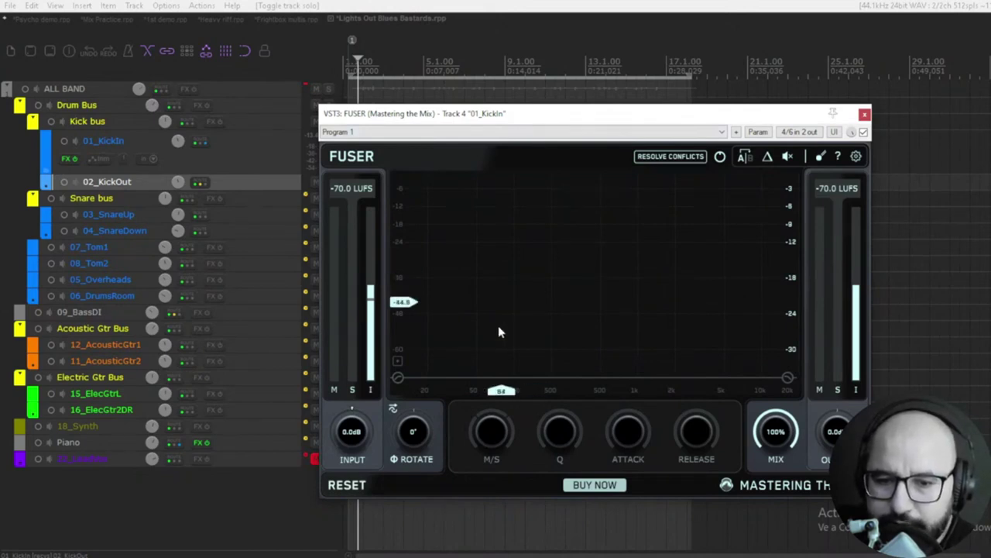
{"action": "key", "text": "space"}
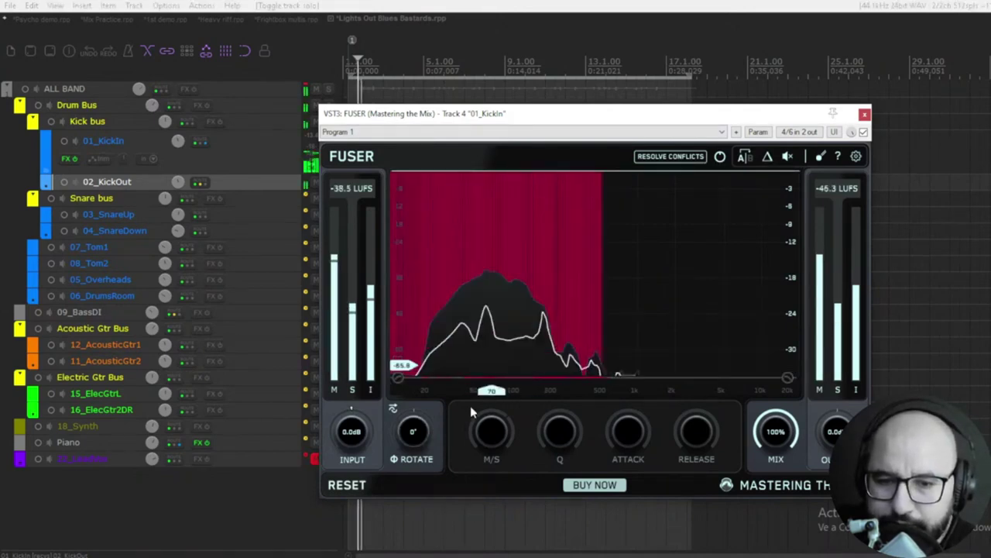
{"action": "left_click", "coordinate": [394, 410]}
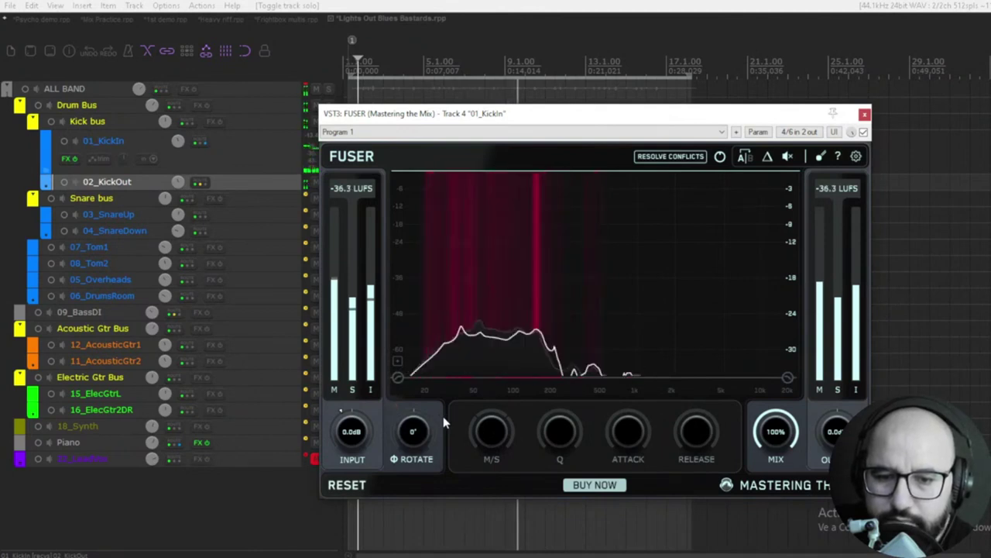
{"action": "scroll", "coordinate": [443, 416], "scroll_direction": "up", "scroll_amount": 7}
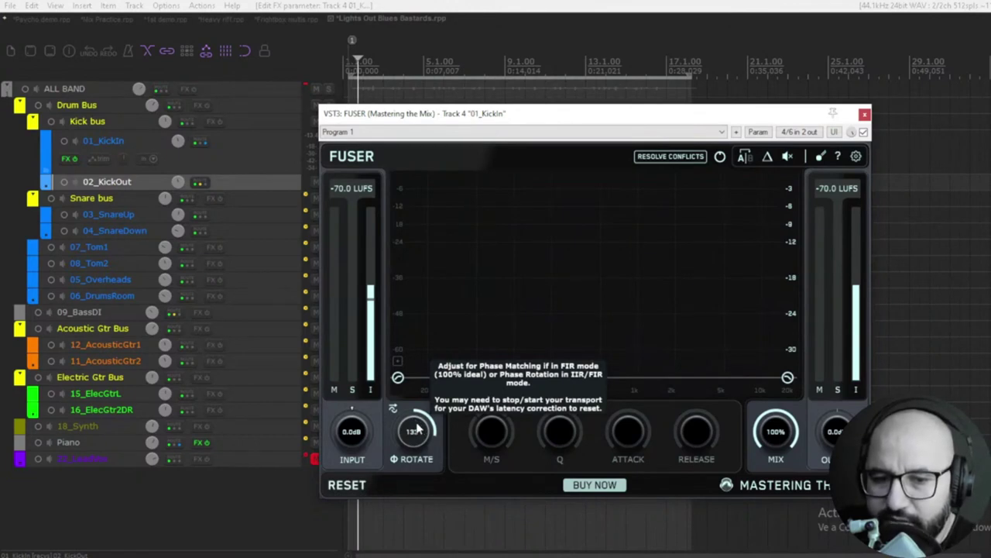
{"action": "key", "text": "space"}
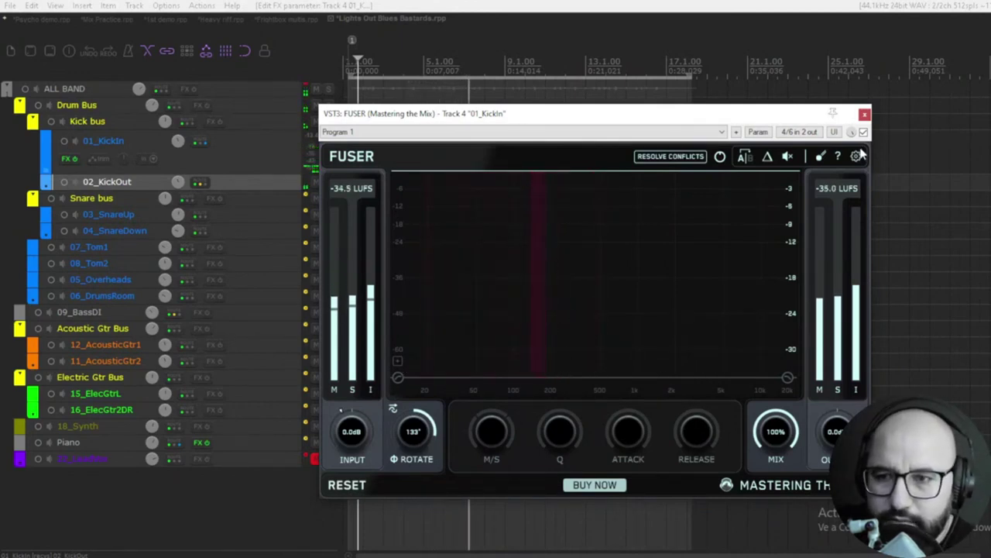
A/B the 01_KickIn FUSER against bypass twice, leave it active, and reposition its window
{"action": "left_click", "coordinate": [864, 132]}
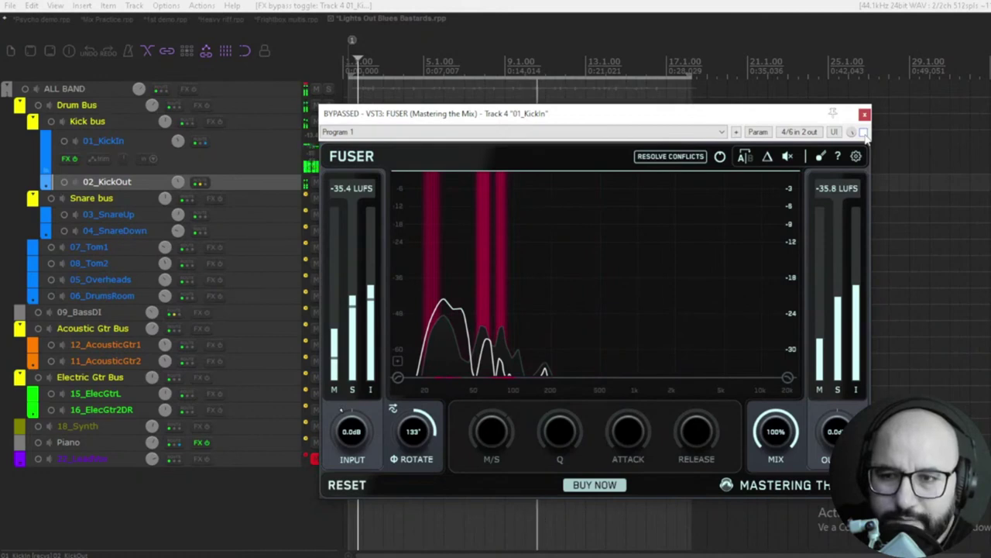
{"action": "left_click", "coordinate": [863, 132]}
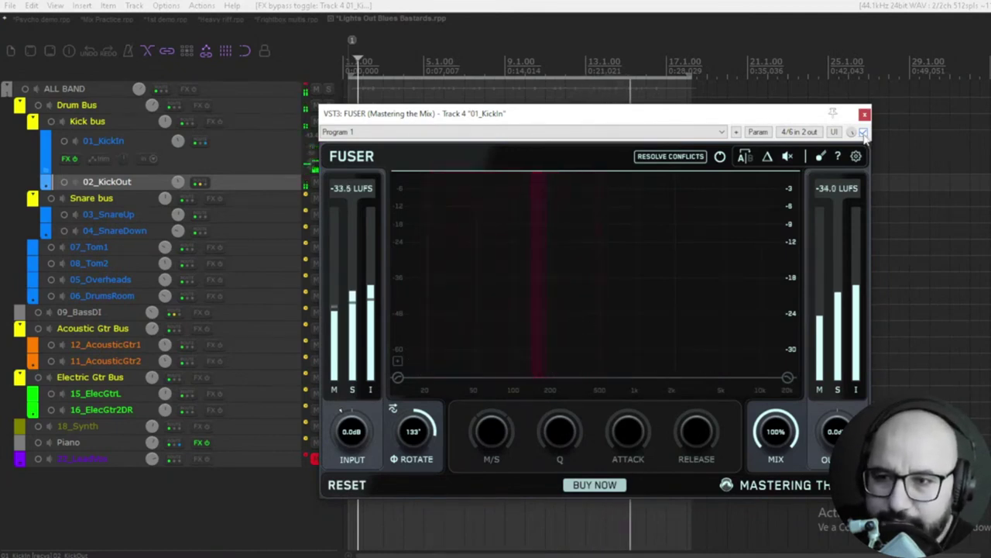
{"action": "left_click", "coordinate": [864, 133]}
{"action": "left_click", "coordinate": [863, 133]}
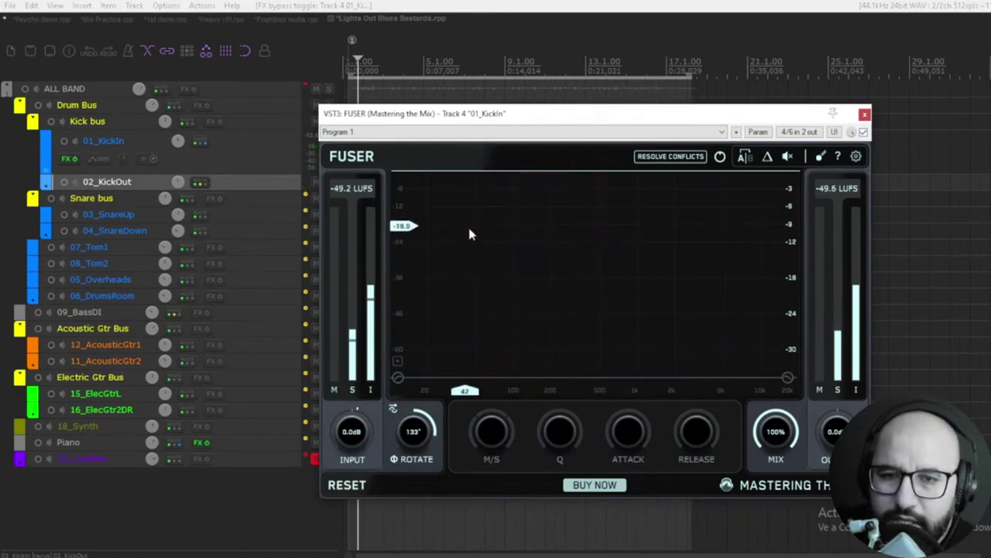
{"action": "left_click_drag", "start_coordinate": [515, 122], "coordinate": [496, 114]}
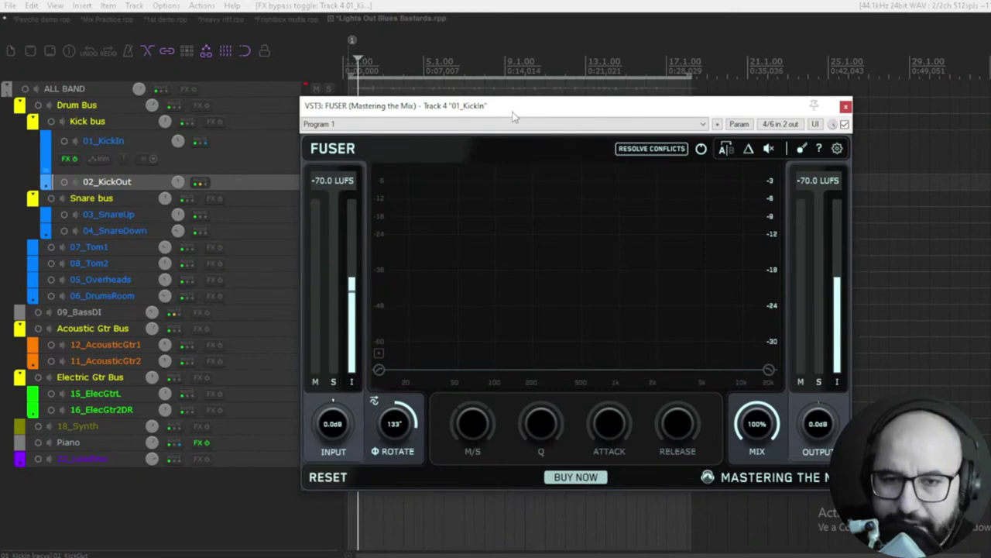
{"action": "left_click_drag", "start_coordinate": [525, 114], "coordinate": [519, 118]}
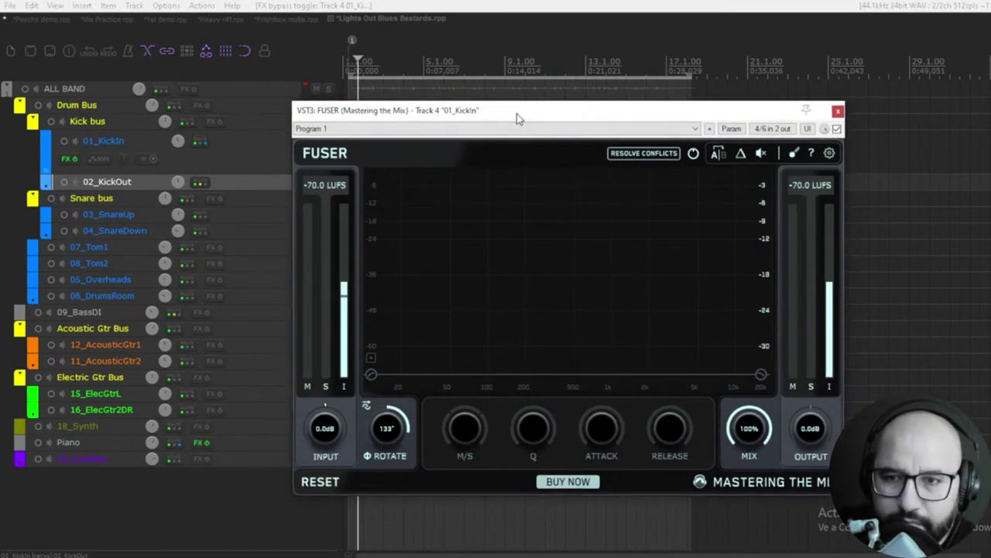